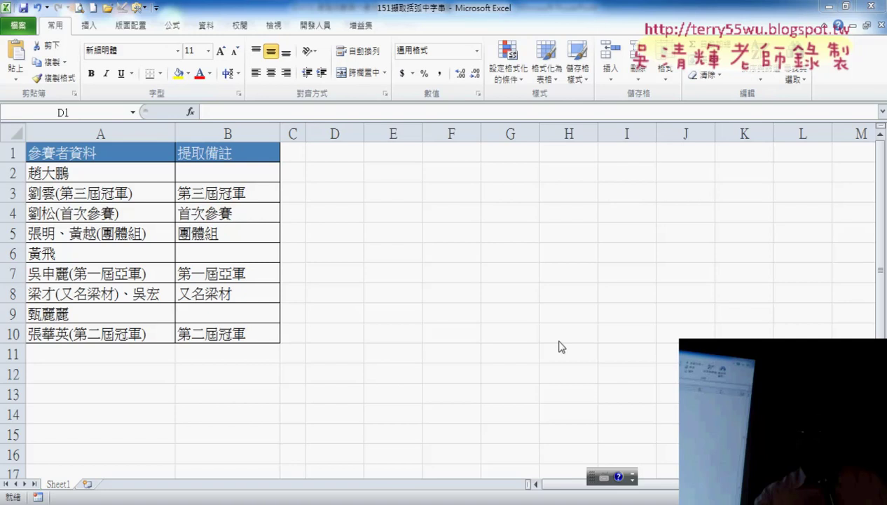
Step: Locate the 151擷取括弧中字串 workbook in the 01文字與資料函數 folder and show files as large icons
{"action": "key", "text": "alt+Tab"}
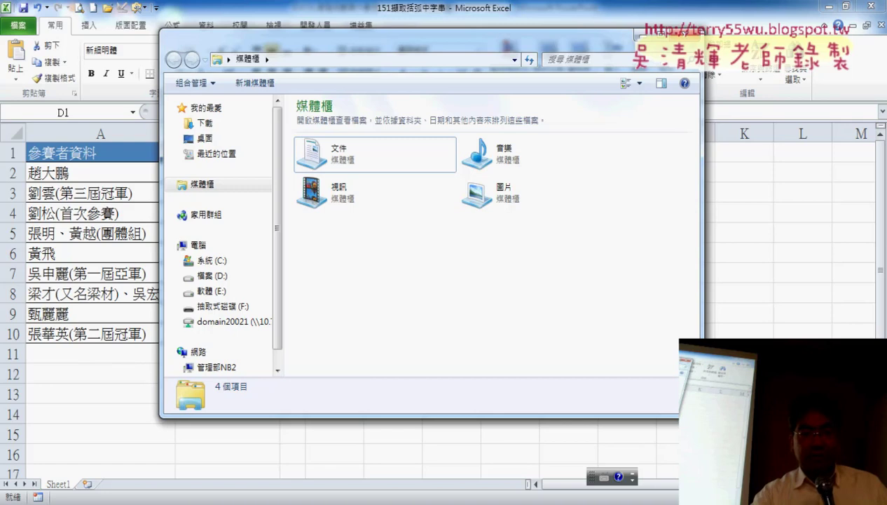
{"action": "left_click", "coordinate": [280, 449]}
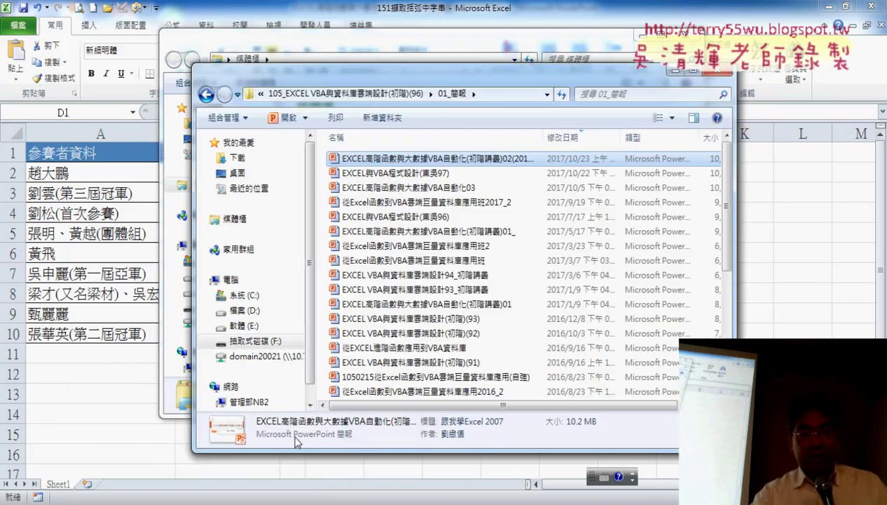
{"action": "left_click", "coordinate": [408, 96]}
{"action": "double_click", "coordinate": [361, 173]}
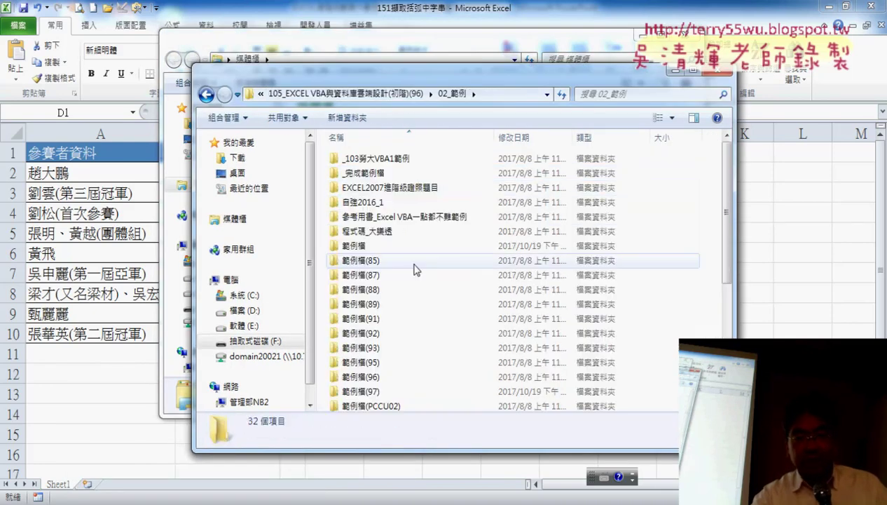
{"action": "scroll", "coordinate": [414, 269], "scroll_direction": "down", "scroll_amount": 2}
{"action": "double_click", "coordinate": [394, 377]}
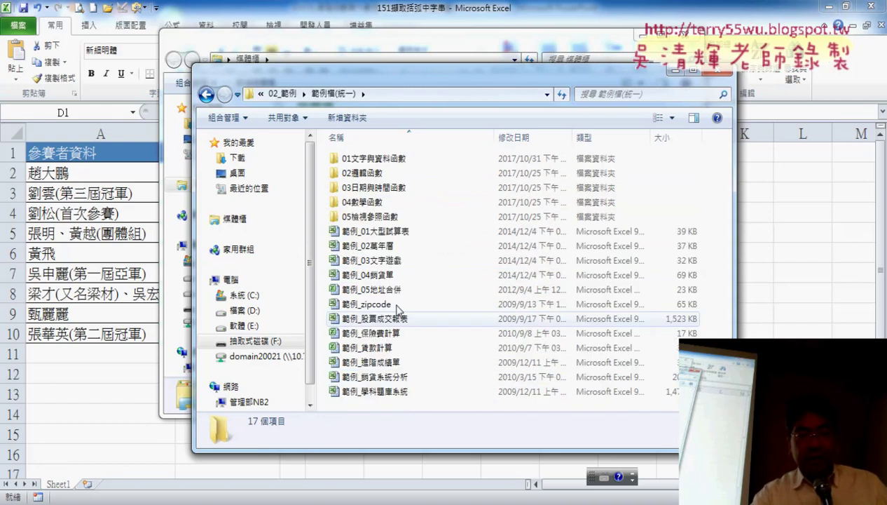
{"action": "double_click", "coordinate": [379, 161]}
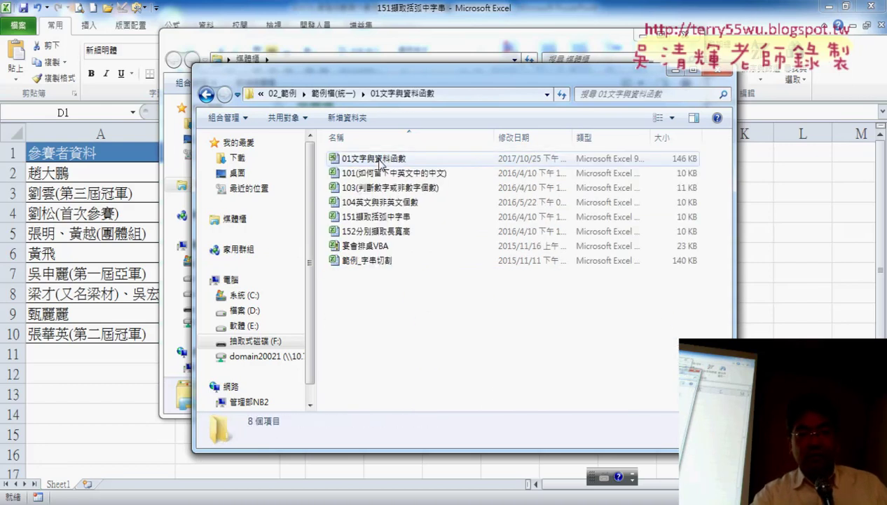
{"action": "left_click", "coordinate": [381, 219]}
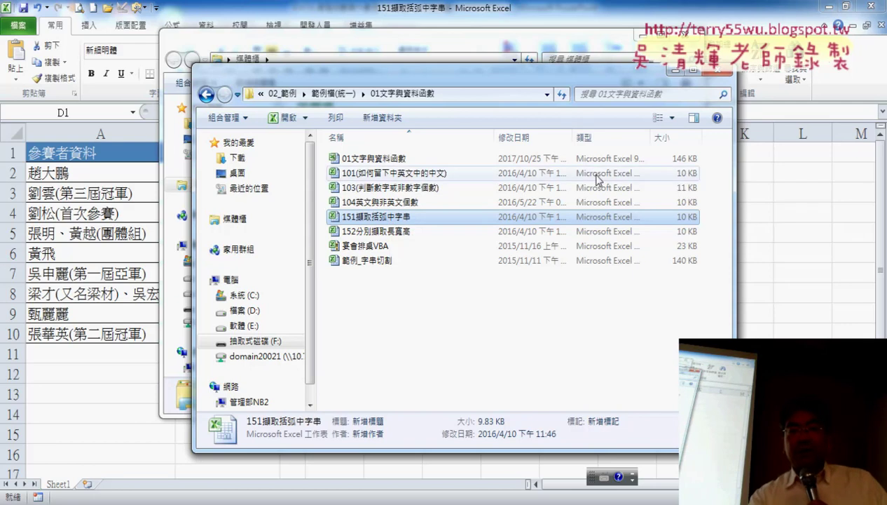
{"action": "left_click", "coordinate": [671, 119]}
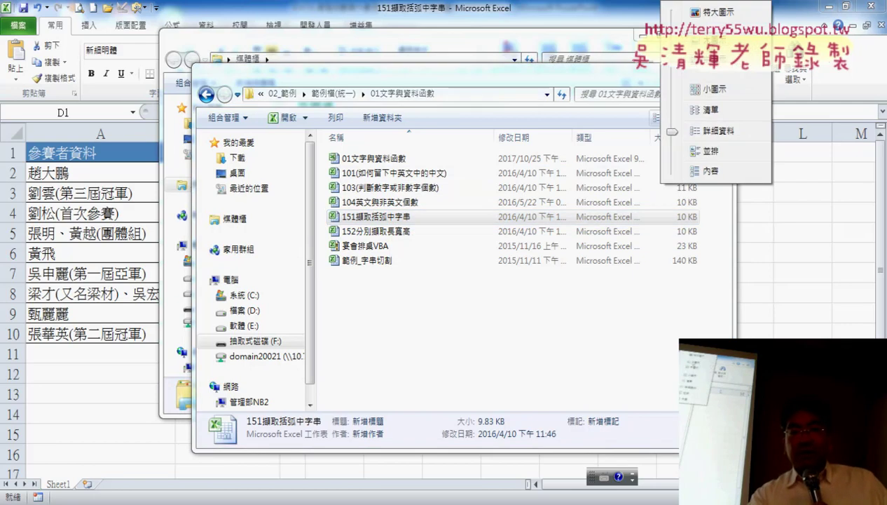
{"action": "left_click", "coordinate": [704, 46]}
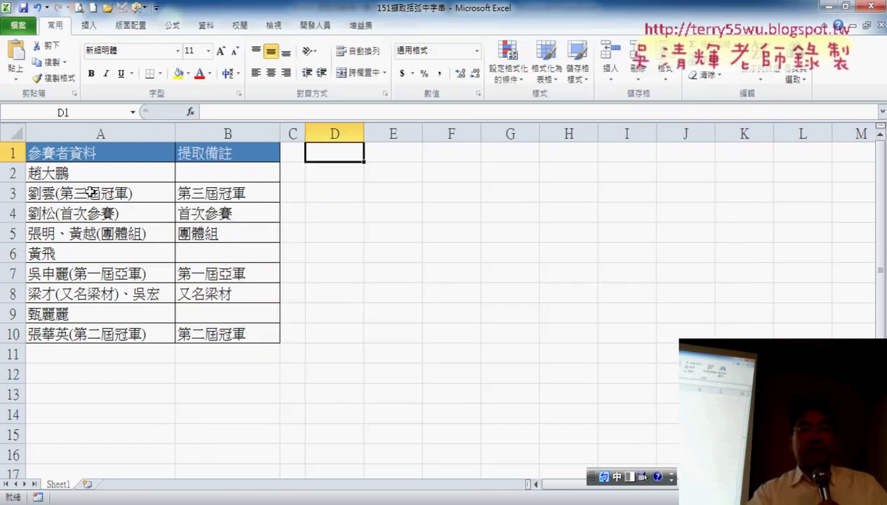
Step: Examine the A3 entry and B3's IFERROR formula, leaving the formula unchanged
{"action": "left_click", "coordinate": [91, 193]}
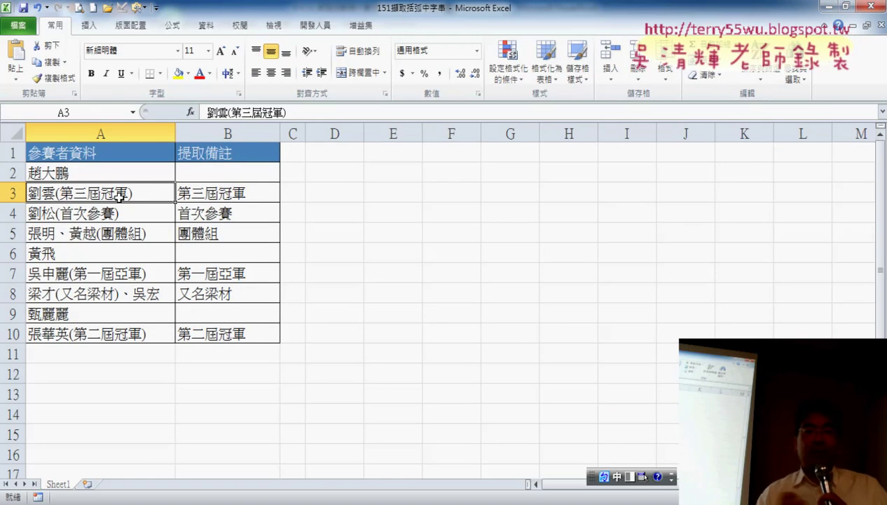
{"action": "left_click", "coordinate": [238, 195]}
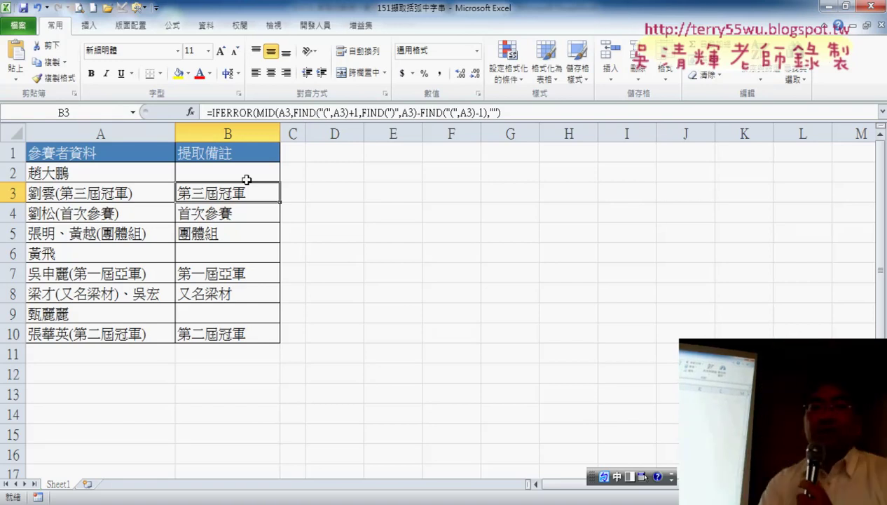
{"action": "left_click", "coordinate": [308, 112]}
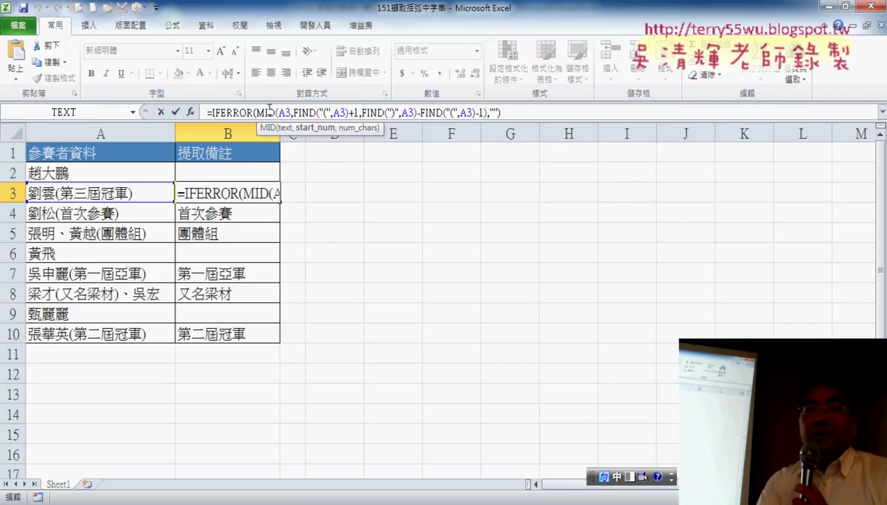
{"action": "left_click", "coordinate": [266, 112]}
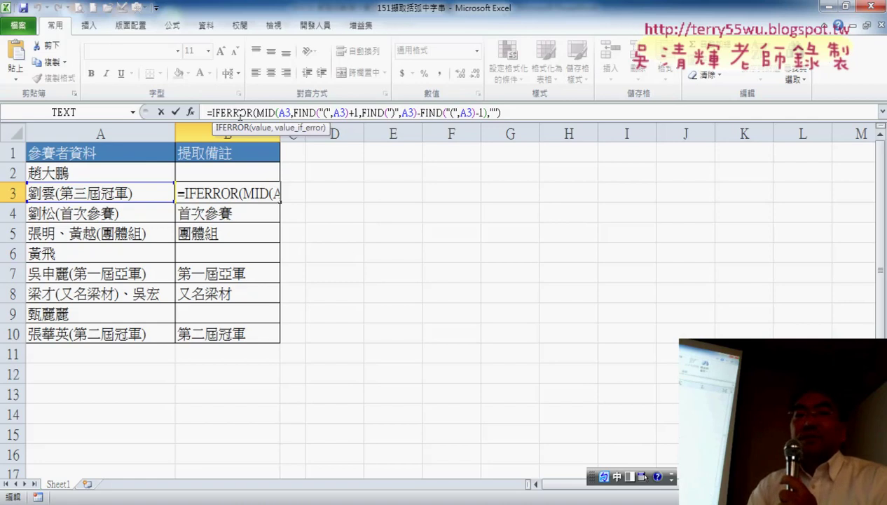
{"action": "left_click", "coordinate": [175, 111]}
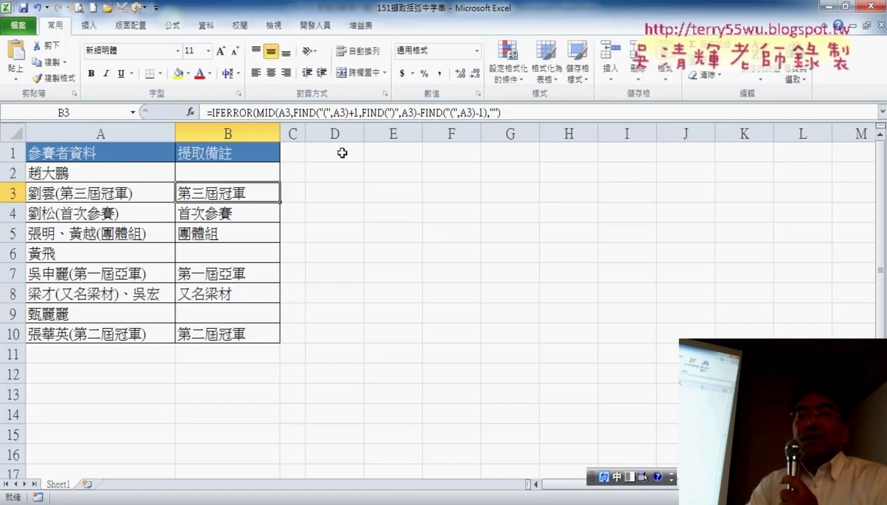
{"action": "left_click", "coordinate": [342, 152]}
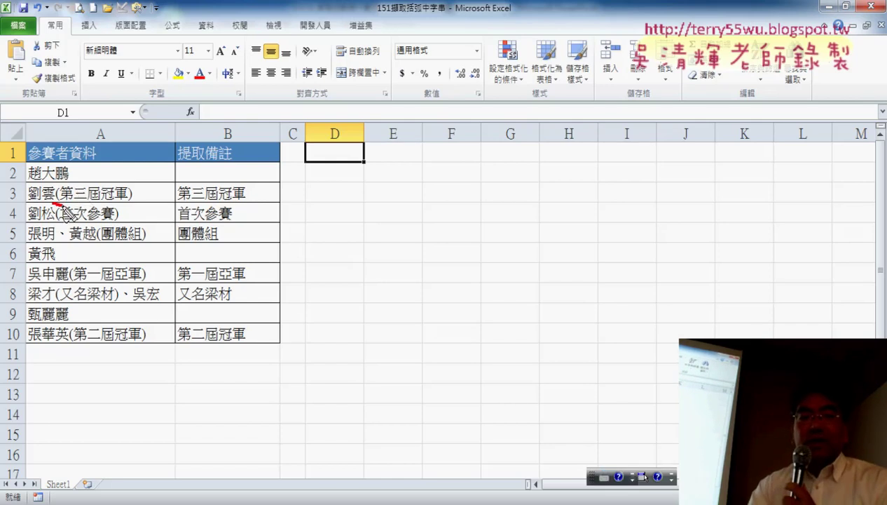
{"action": "mouse_move", "coordinate": [28, 182]}
{"action": "left_mouse_down"}
{"action": "mouse_move", "coordinate": [30, 214]}
{"action": "mouse_move", "coordinate": [138, 206]}
{"action": "left_mouse_up"}
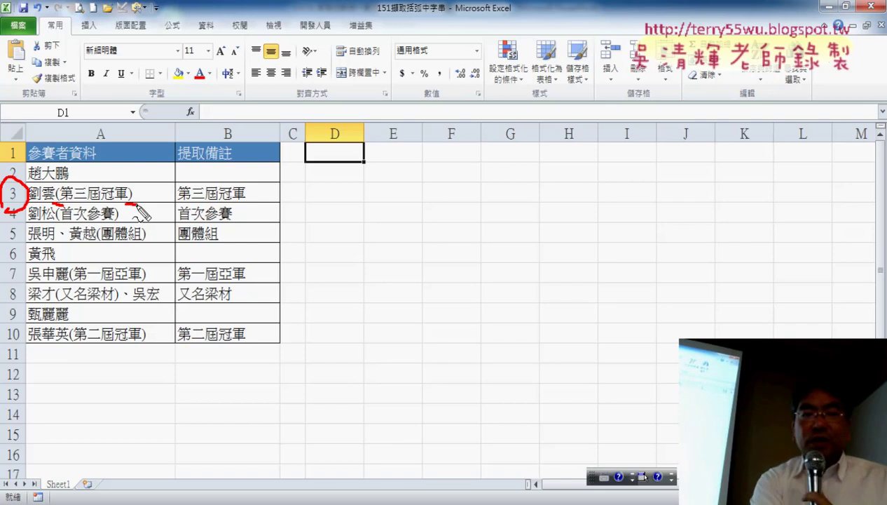
{"action": "key", "text": "Escape"}
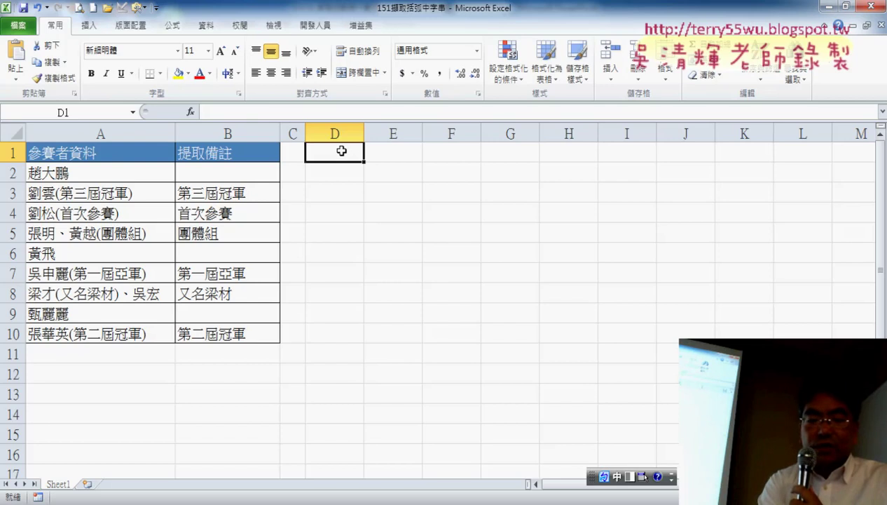
Step: Enter the headers 前括弧 in D1 and 後括弧 in E1
{"action": "type", "text": "<"}
{"action": "type", "text": "ㄢ"}
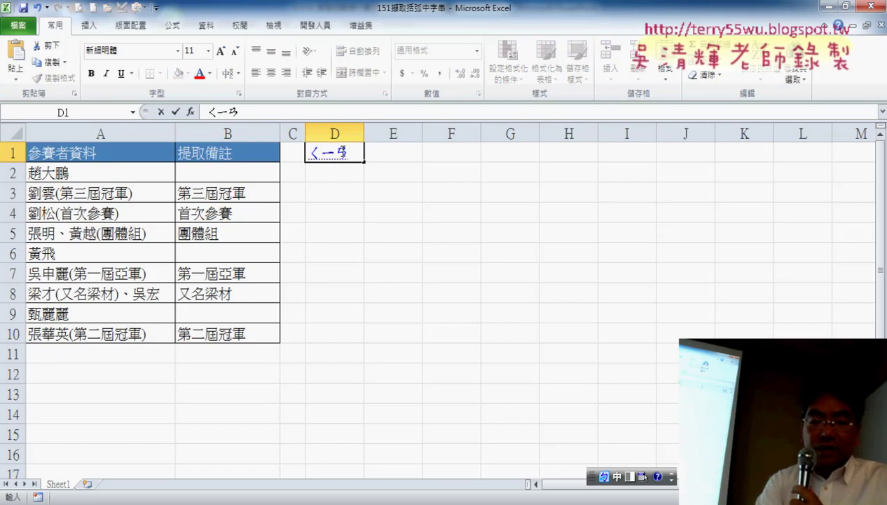
{"action": "type", "text": "6"}
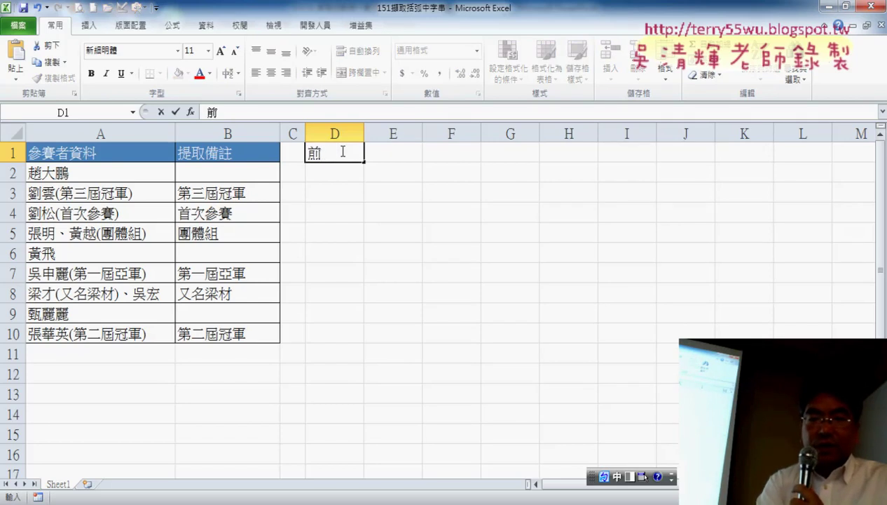
{"action": "type", "text": "ㄍㄨㄚ"}
{"action": "key", "text": "space"}
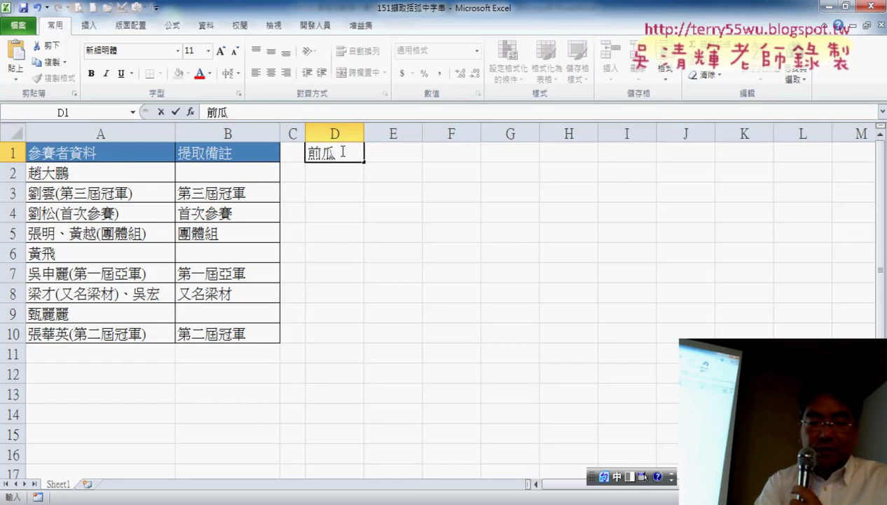
{"action": "type", "text": "ㄨ6"}
{"action": "key", "text": "Return"}
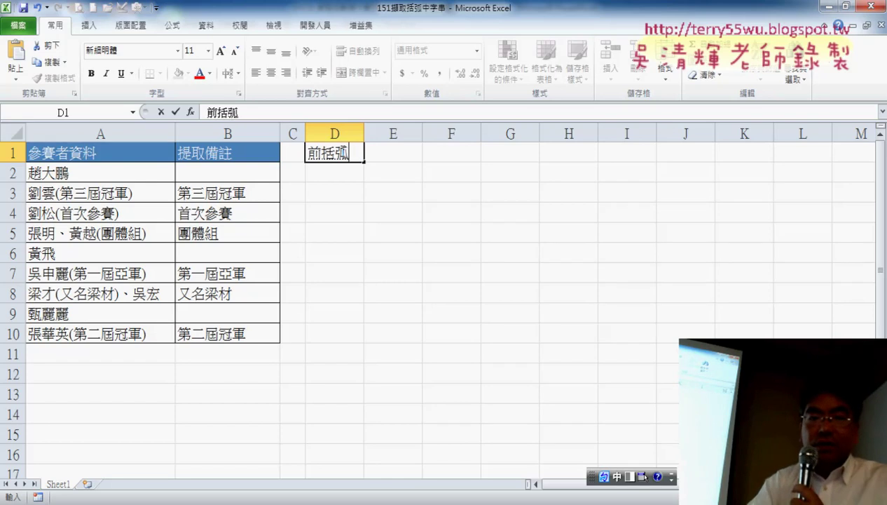
{"action": "left_click", "coordinate": [374, 156]}
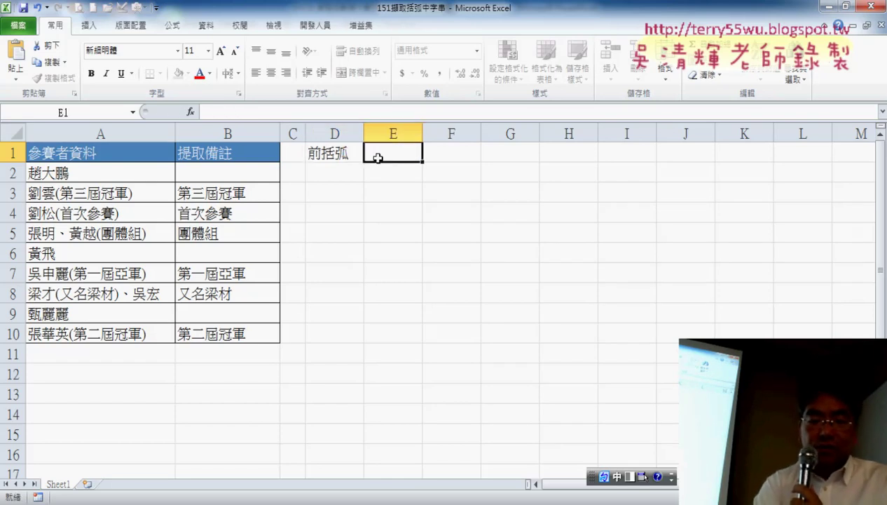
{"action": "type", "text": "ㄏㄡ4"}
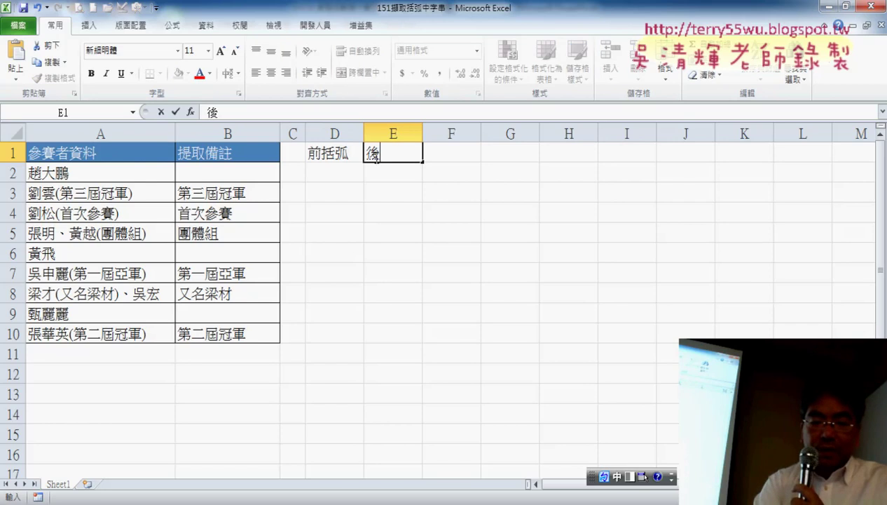
{"action": "type", "text": "ㄍㄨ"}
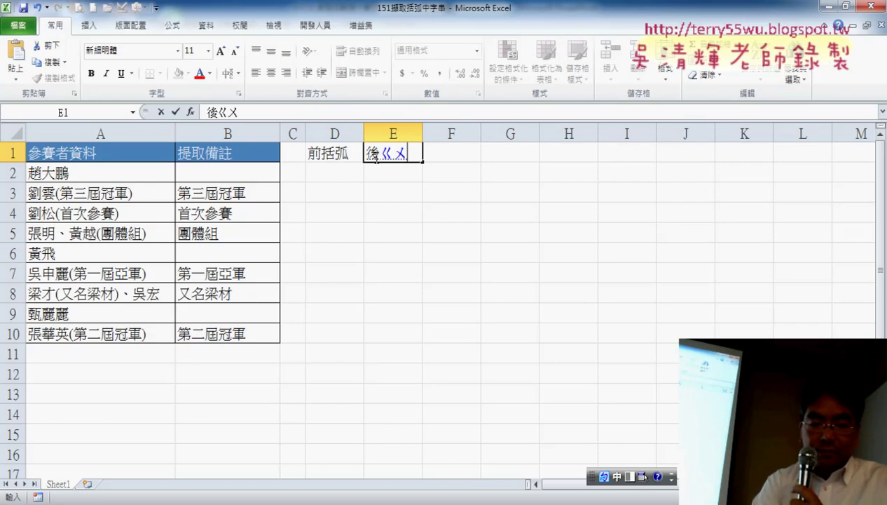
{"action": "type", "text": "ㄚ"}
{"action": "key", "text": "space"}
{"action": "type", "text": "ㄏ"}
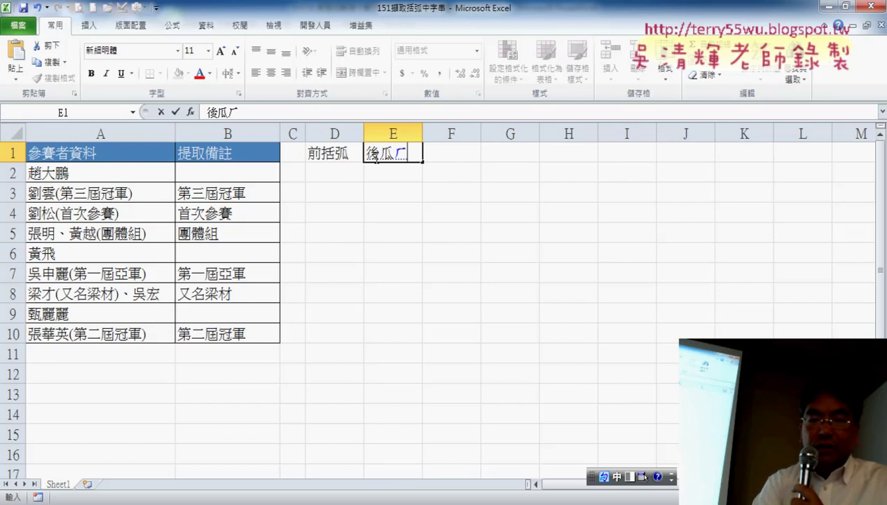
{"action": "type", "text": "ㄨ6"}
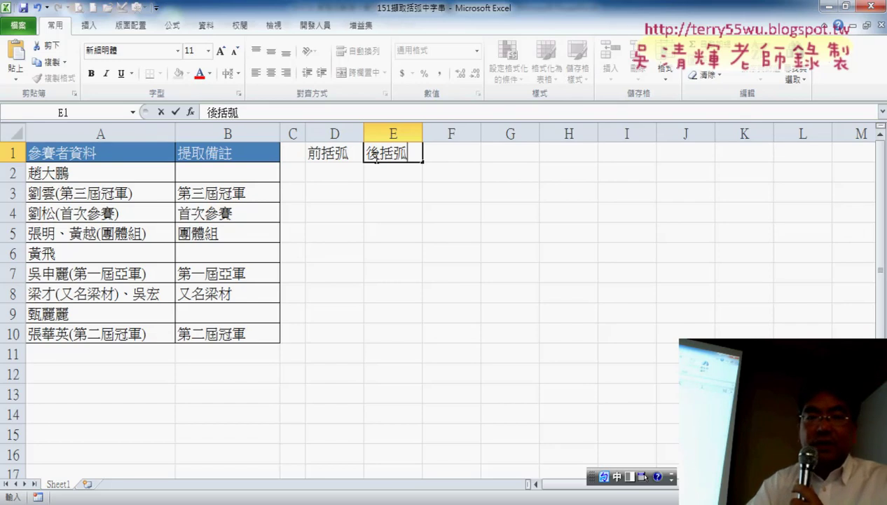
{"action": "left_click", "coordinate": [458, 153]}
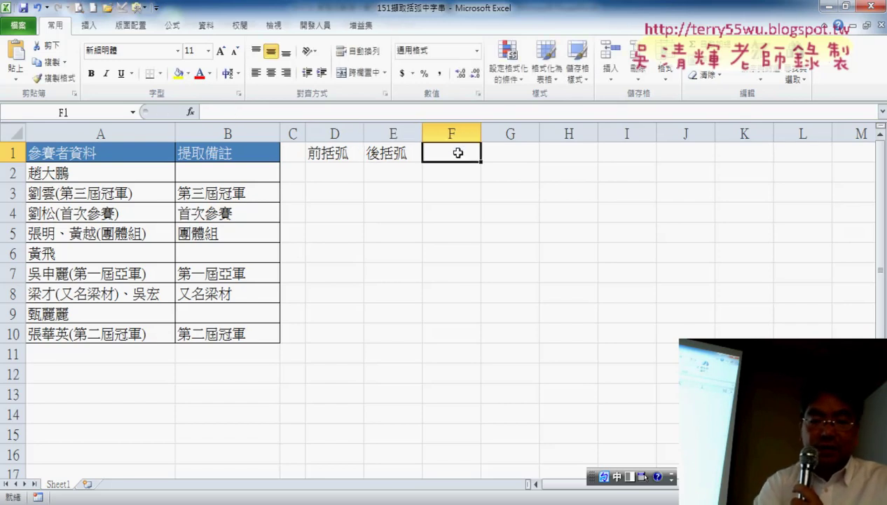
Step: Enter the headers 切割 in F1 and 去除錯誤 in G1
{"action": "type", "text": "<"}
{"action": "type", "text": "ㄝ"}
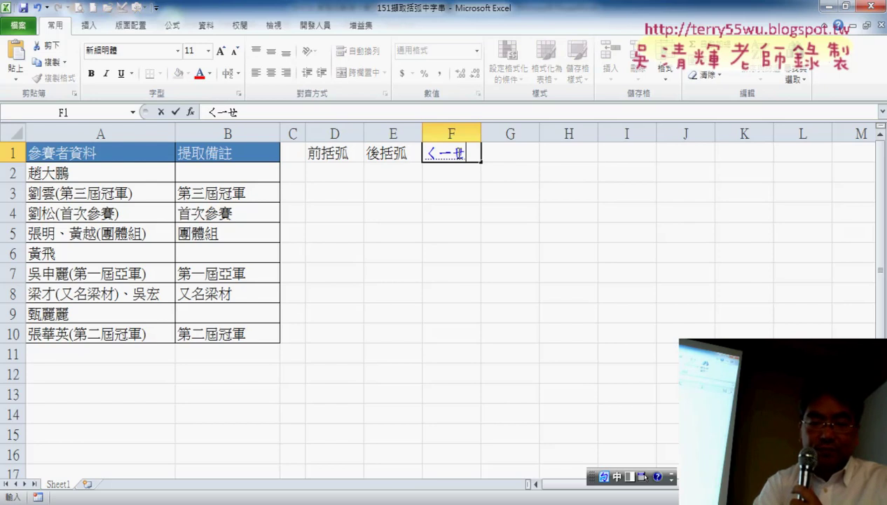
{"action": "key", "text": "space"}
{"action": "type", "text": "ㄍㄜ"}
{"action": "key", "text": "space"}
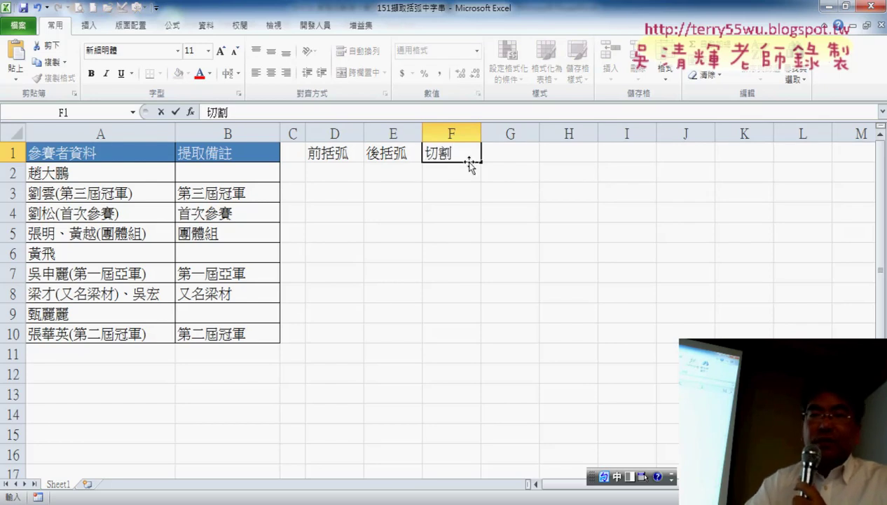
{"action": "left_click", "coordinate": [523, 156]}
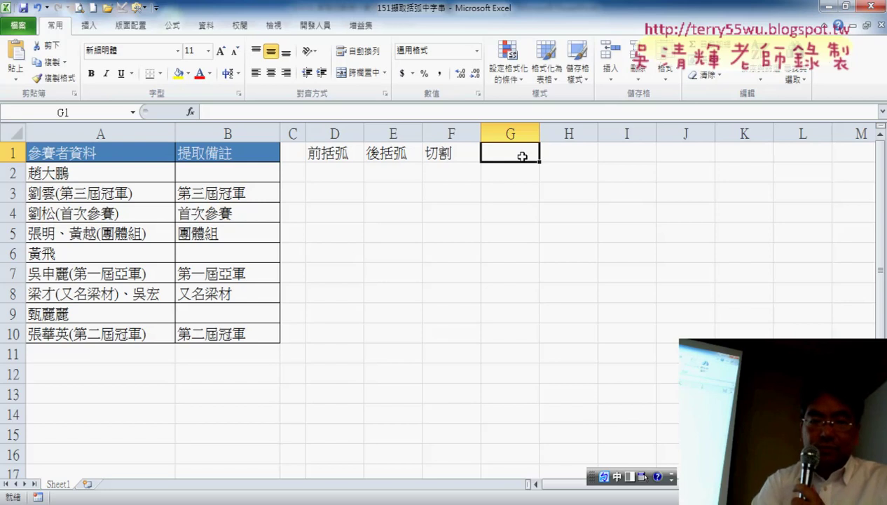
{"action": "type", "text": "ㄑㄩ4"}
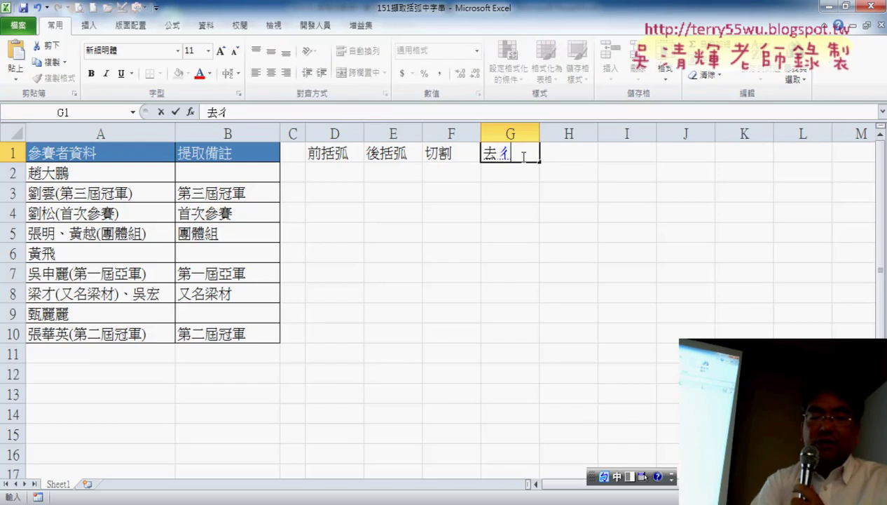
{"action": "type", "text": "ㄨ6"}
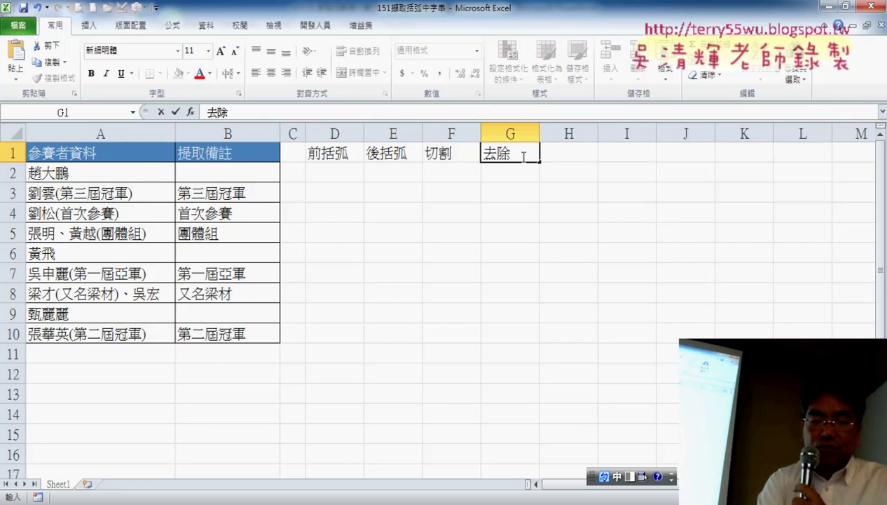
{"action": "type", "text": "ㄘㄨ"}
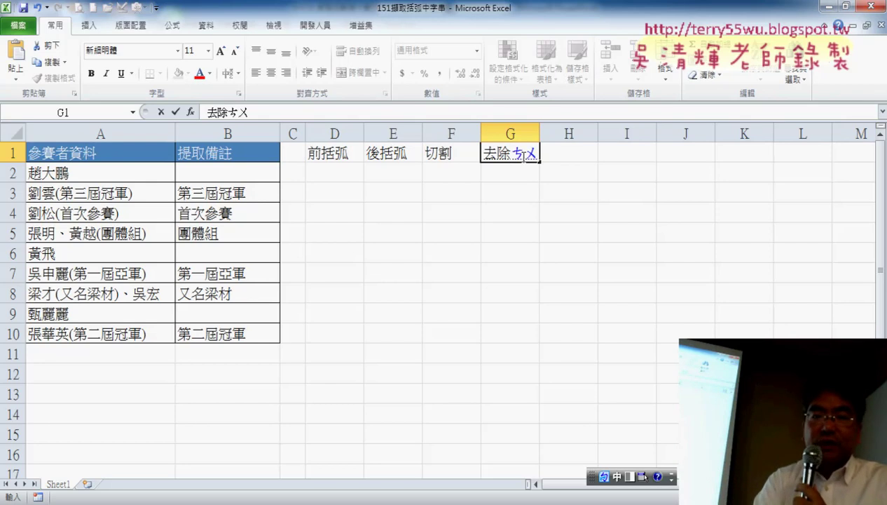
{"action": "type", "text": "ˋ"}
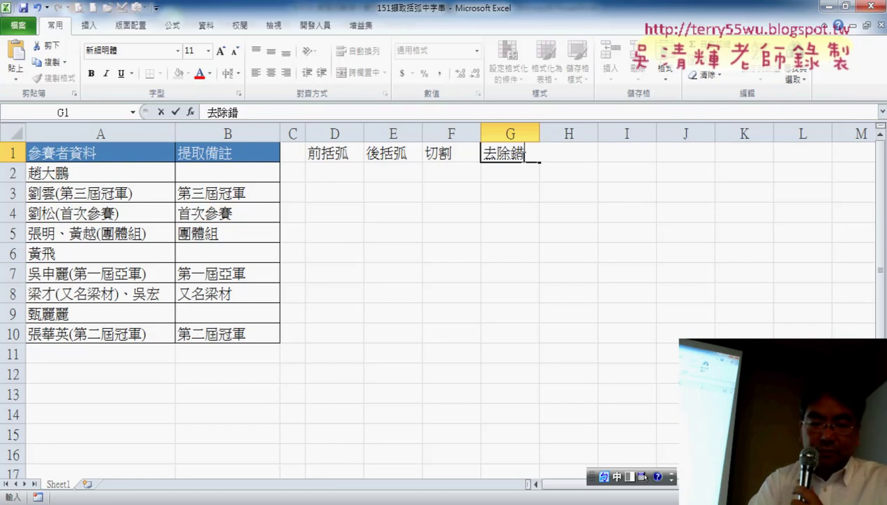
{"action": "key", "text": "BackSpace"}
{"action": "type", "text": "ㄘㄨ"}
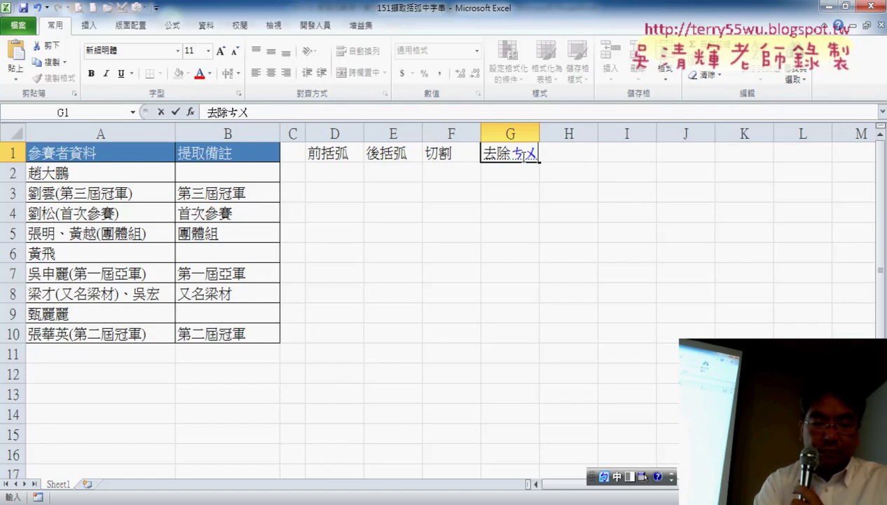
{"action": "type", "text": "ㄛˋㄨˋ"}
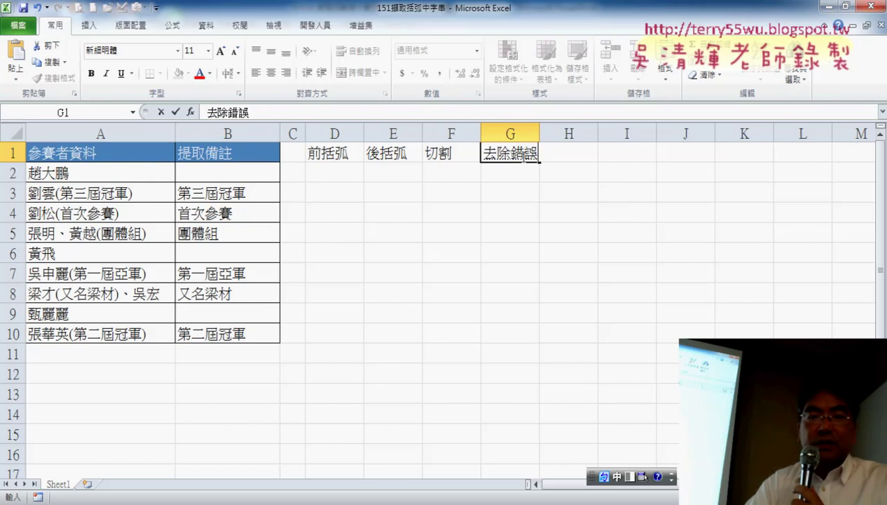
{"action": "key", "text": "Return"}
{"action": "key", "text": "Return"}
Step: Copy the 提取備註 header style onto D1:G1 with Format Painter
{"action": "left_click", "coordinate": [319, 153]}
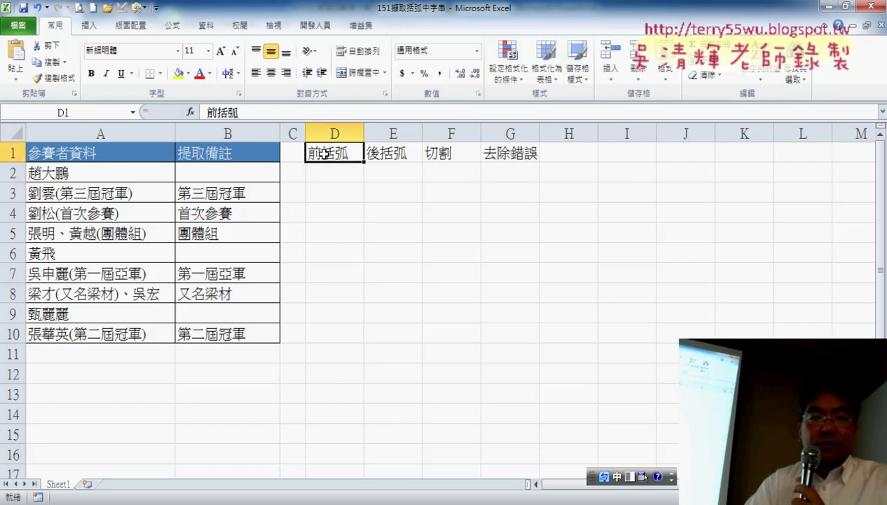
{"action": "left_click", "coordinate": [270, 153]}
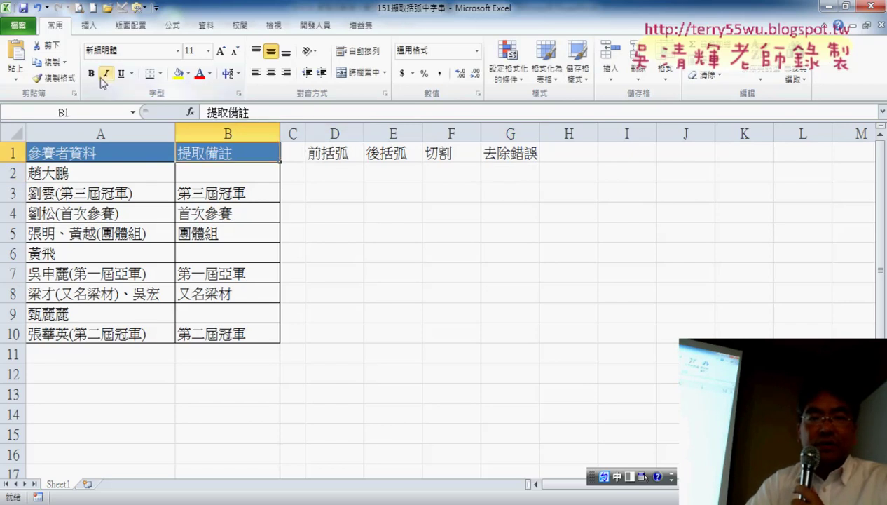
{"action": "left_click", "coordinate": [54, 78]}
{"action": "left_click_drag", "start_coordinate": [327, 160], "coordinate": [518, 155]}
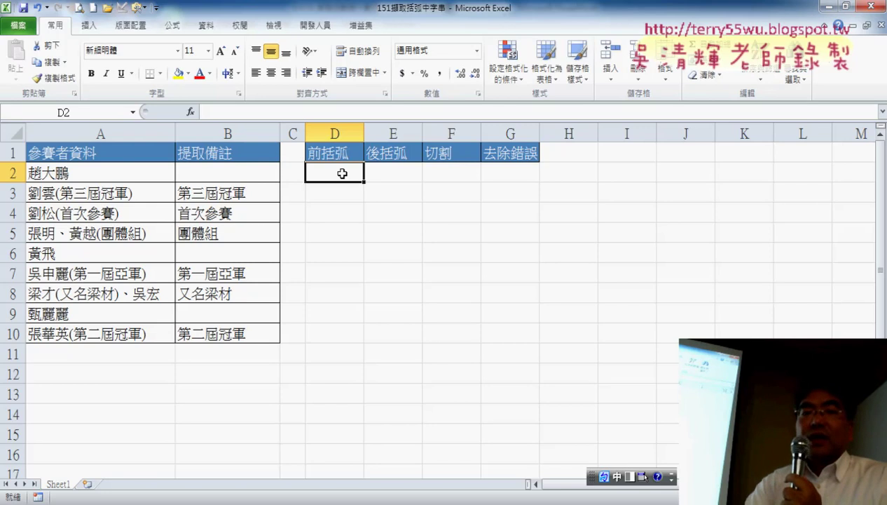
Step: Start a function in D2, filter the list to text functions and select FIND
{"action": "left_click", "coordinate": [193, 113]}
{"action": "left_click_drag", "start_coordinate": [533, 199], "coordinate": [567, 33]}
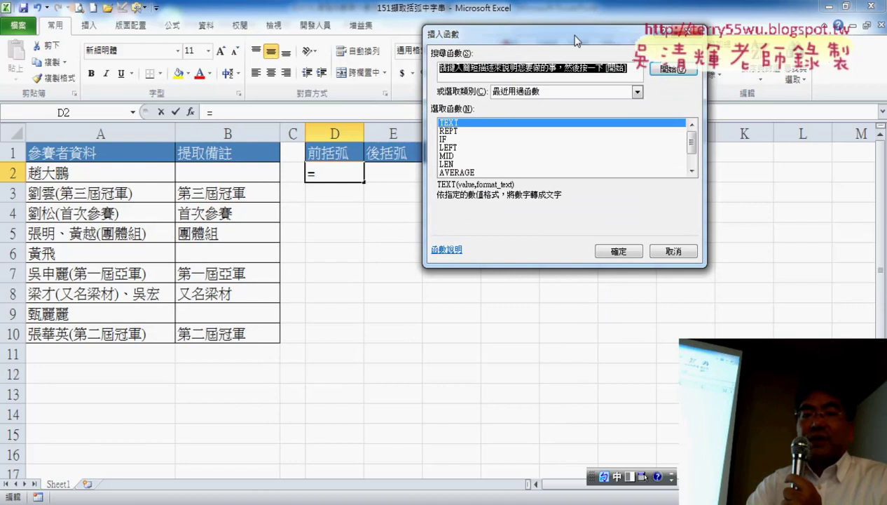
{"action": "left_click", "coordinate": [563, 92]}
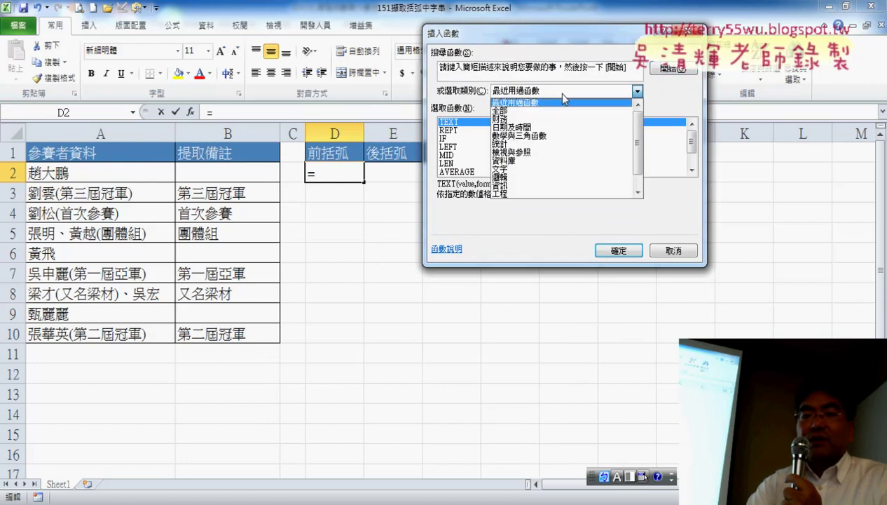
{"action": "left_click", "coordinate": [569, 169]}
{"action": "mouse_move", "coordinate": [559, 38]}
{"action": "left_mouse_down"}
{"action": "mouse_move", "coordinate": [681, 133]}
{"action": "mouse_move", "coordinate": [674, 131]}
{"action": "left_mouse_up"}
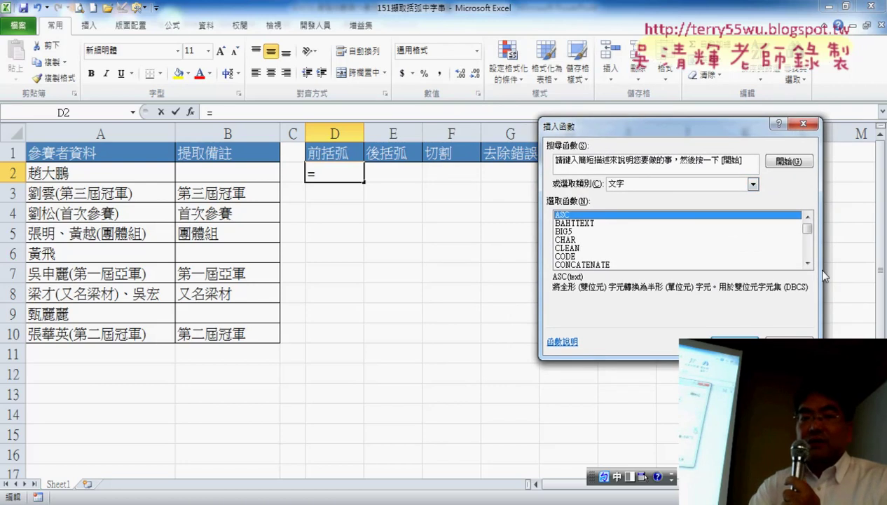
{"action": "scroll", "coordinate": [798, 263], "scroll_direction": "down", "scroll_amount": 1}
{"action": "scroll", "coordinate": [798, 263], "scroll_direction": "down", "scroll_amount": 1}
{"action": "scroll", "coordinate": [797, 263], "scroll_direction": "down", "scroll_amount": 1}
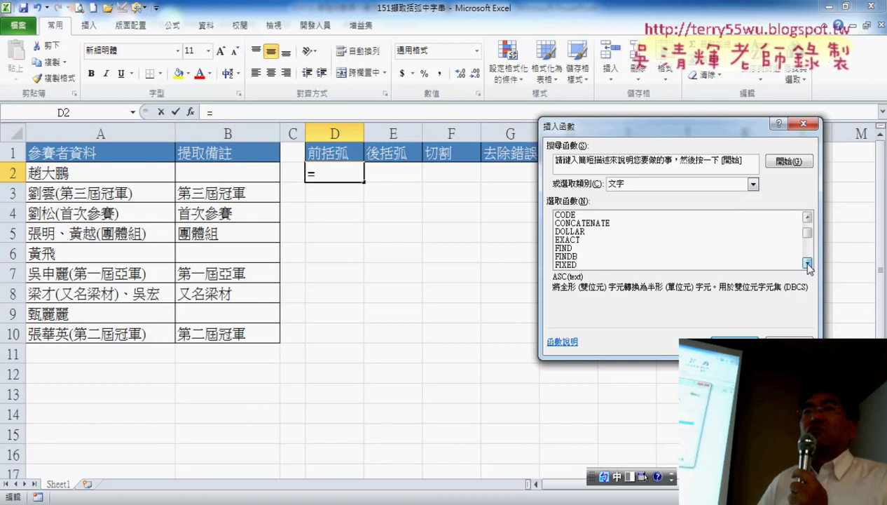
{"action": "left_click", "coordinate": [589, 249]}
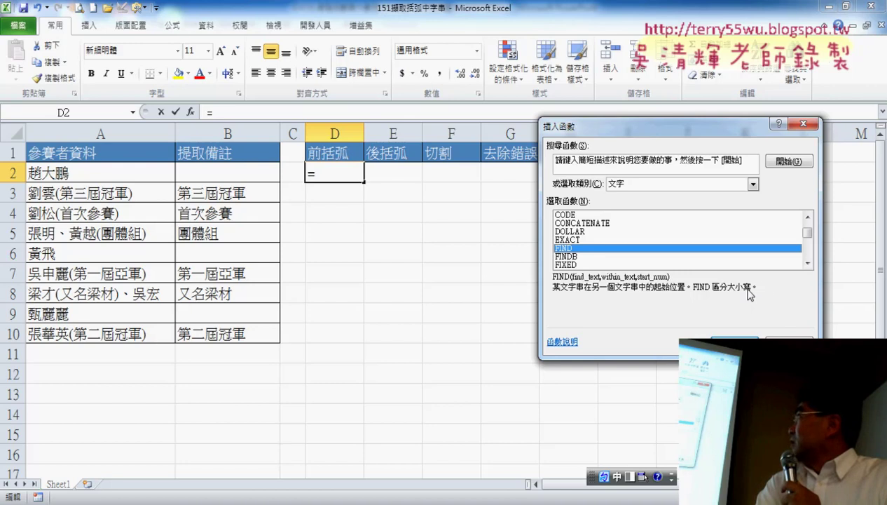
Step: Compare with SEARCH's description, then confirm FIND to bring up its argument fields
{"action": "left_click_drag", "start_coordinate": [808, 232], "coordinate": [810, 244]}
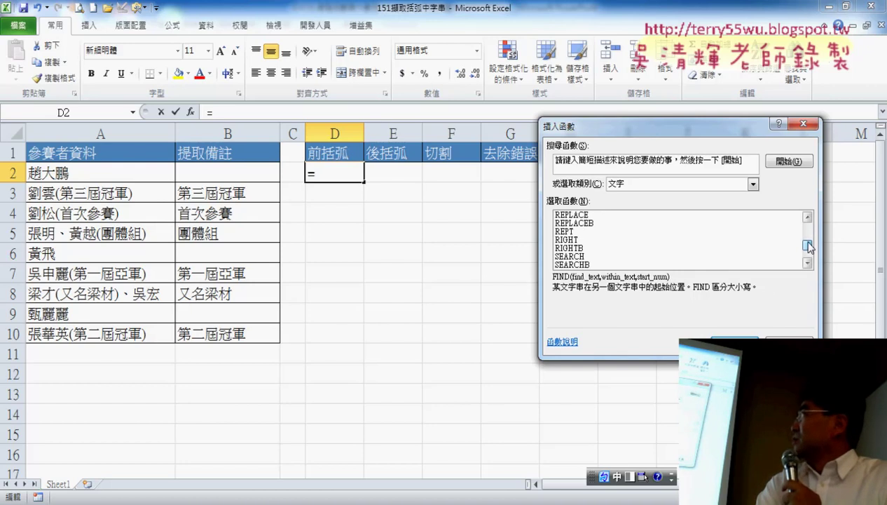
{"action": "left_click", "coordinate": [585, 256]}
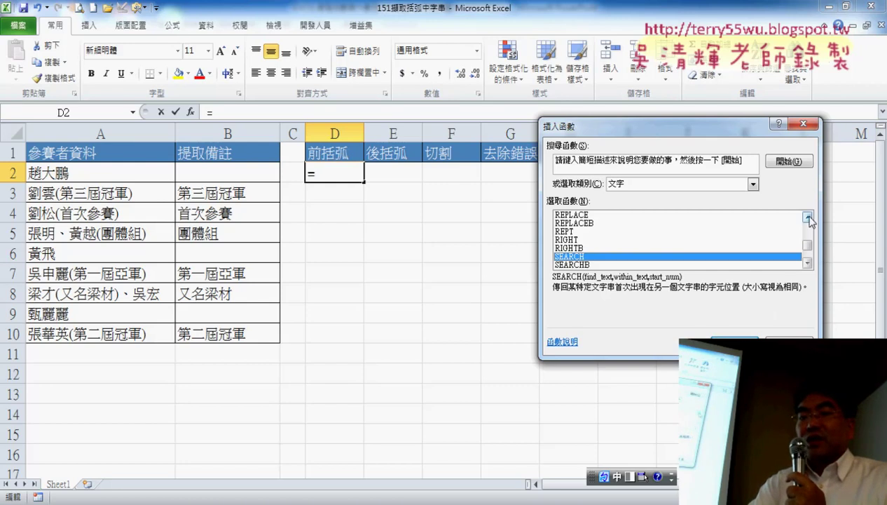
{"action": "left_click_drag", "start_coordinate": [808, 218], "coordinate": [808, 218]}
{"action": "left_click", "coordinate": [565, 224]}
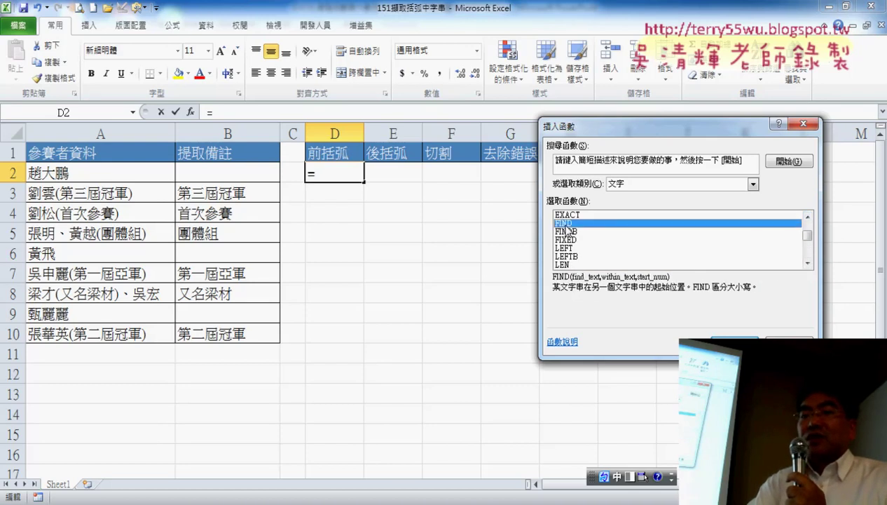
{"action": "left_click", "coordinate": [617, 477]}
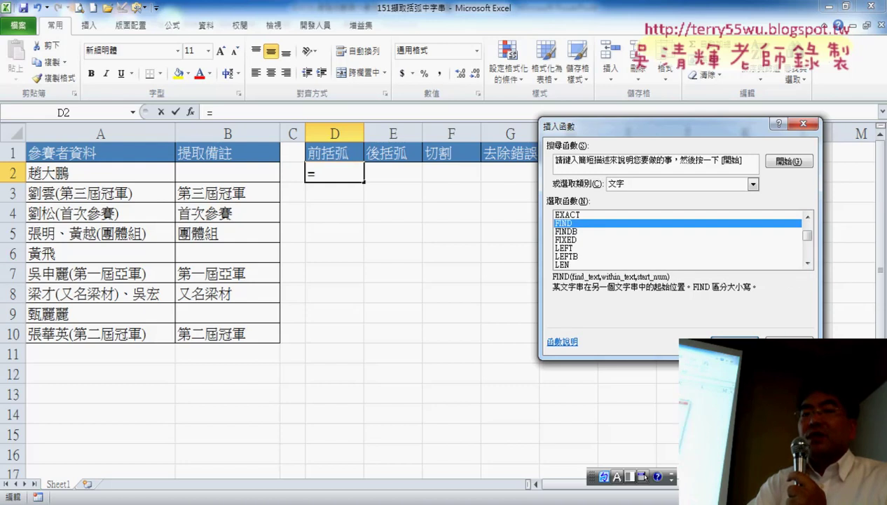
{"action": "left_click", "coordinate": [733, 343]}
{"action": "left_click_drag", "start_coordinate": [638, 151], "coordinate": [445, 219]}
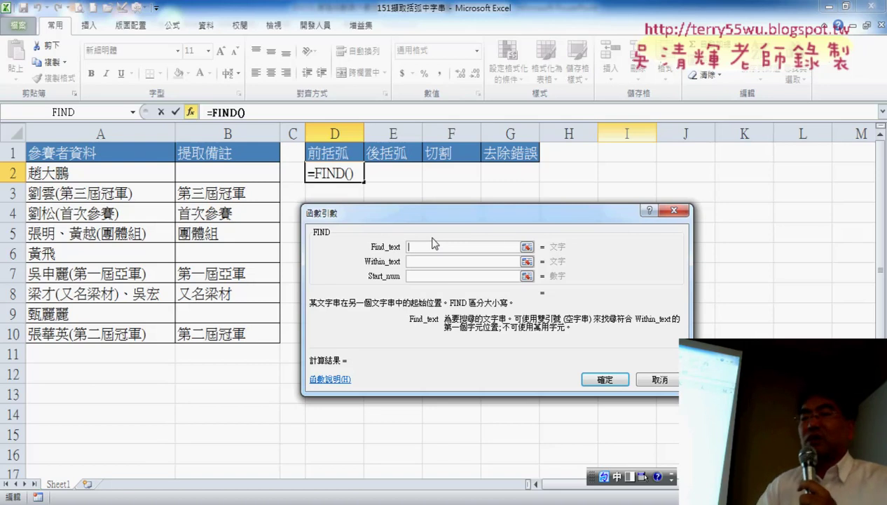
Step: Set Find_text to ( and Within_text to A2, leave Start_num empty, and confirm =FIND("(",A2)
{"action": "type", "text": "("}
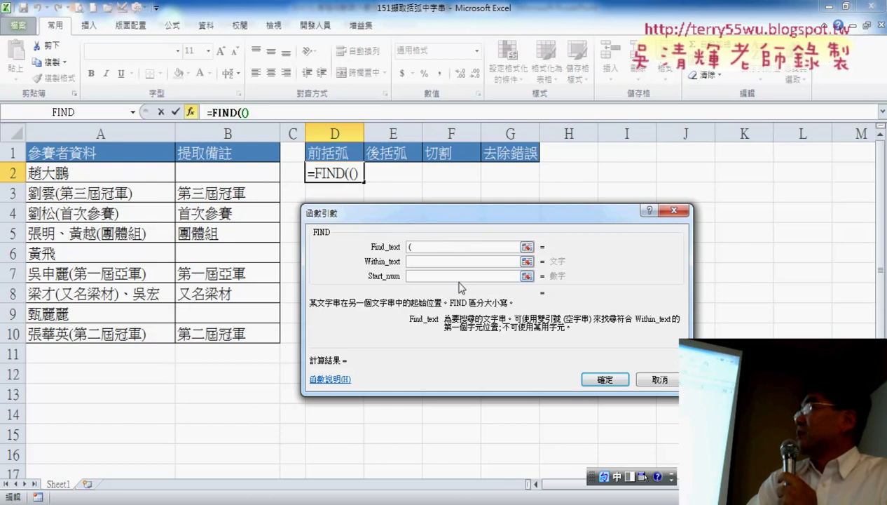
{"action": "left_click", "coordinate": [462, 262]}
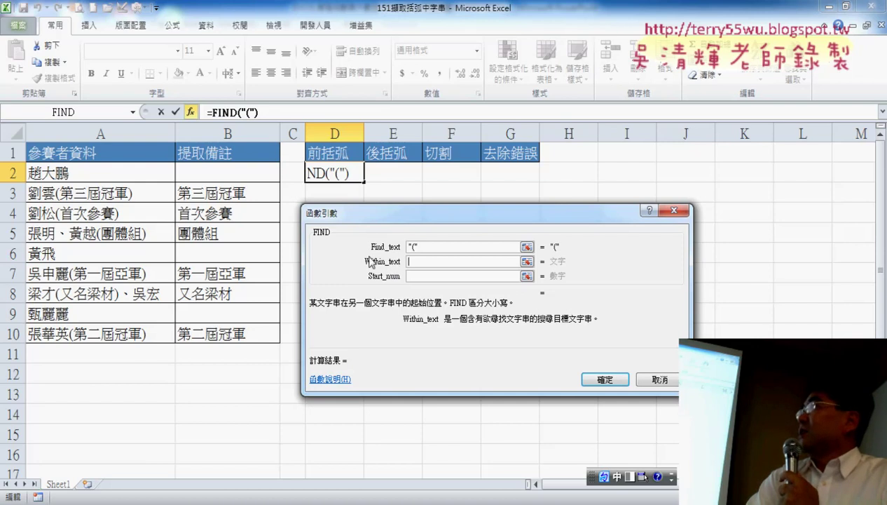
{"action": "left_click", "coordinate": [111, 174]}
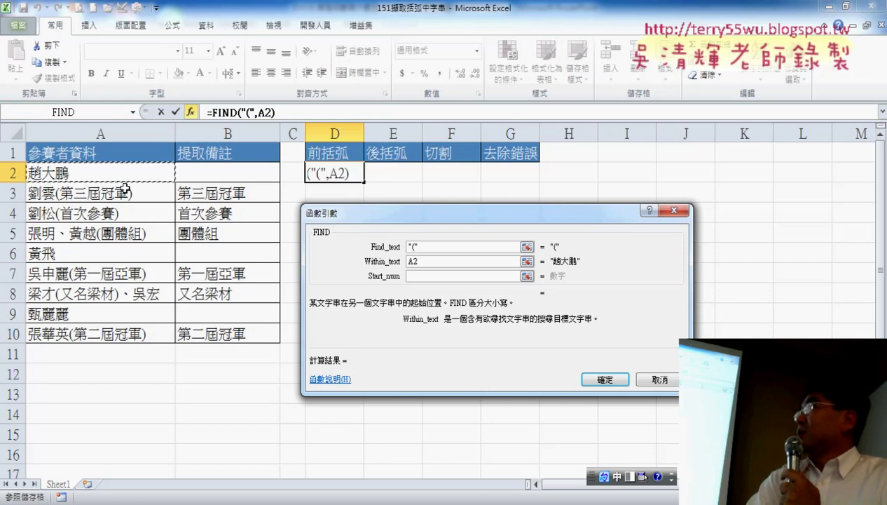
{"action": "left_click", "coordinate": [422, 276]}
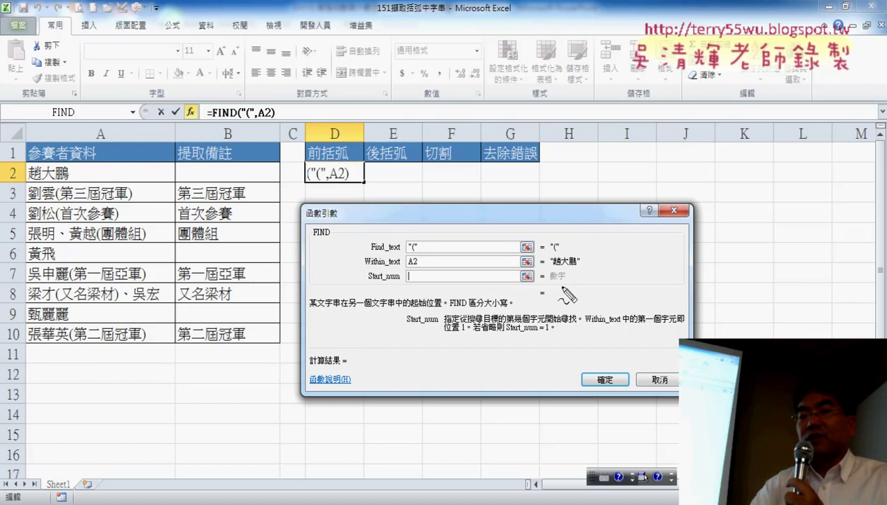
{"action": "left_click_drag", "start_coordinate": [589, 303], "coordinate": [594, 304]}
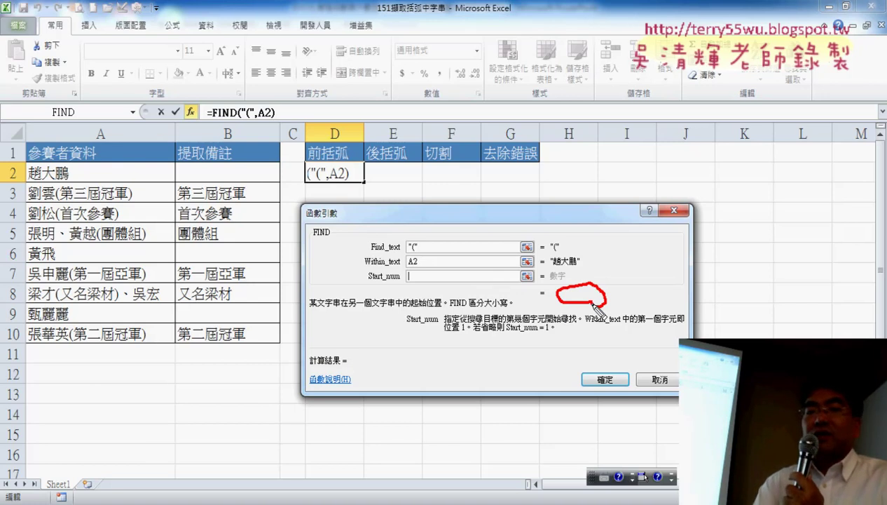
{"action": "key", "text": "Escape"}
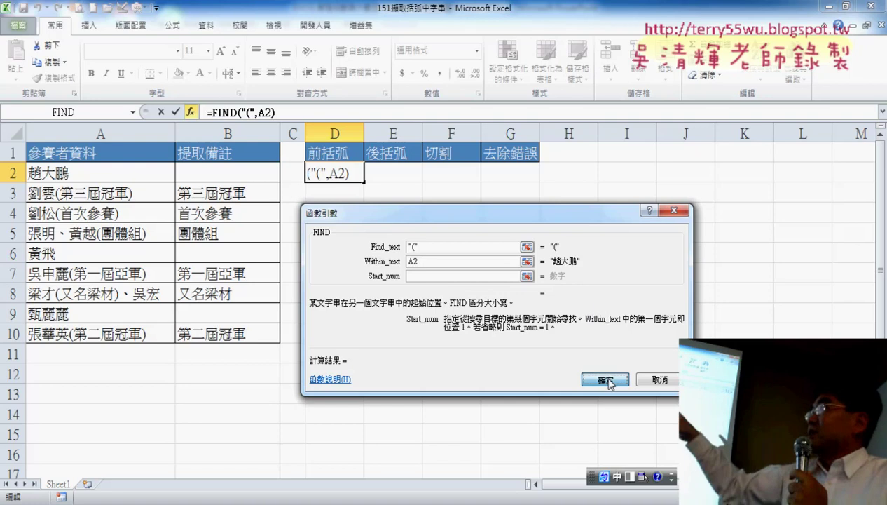
{"action": "left_click", "coordinate": [606, 379]}
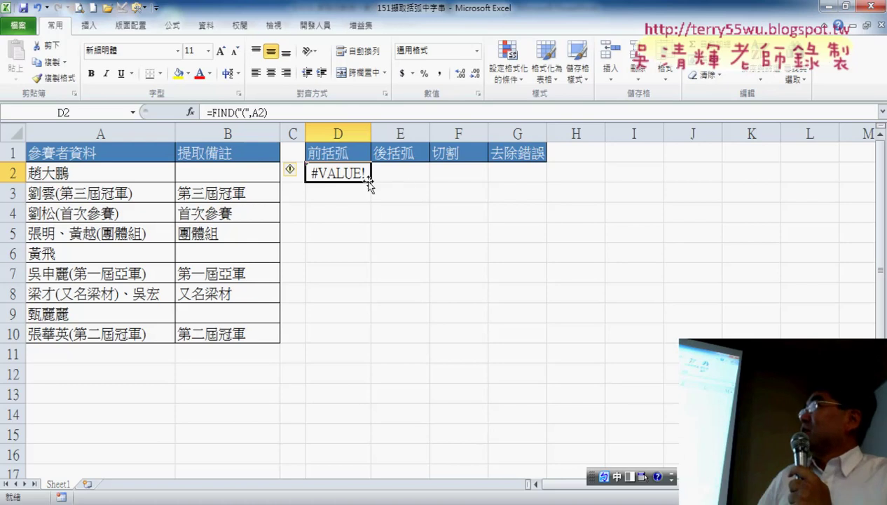
Step: Fill D2's FIND formula down to D10 and reselect D2
{"action": "left_click_drag", "start_coordinate": [371, 181], "coordinate": [371, 343]}
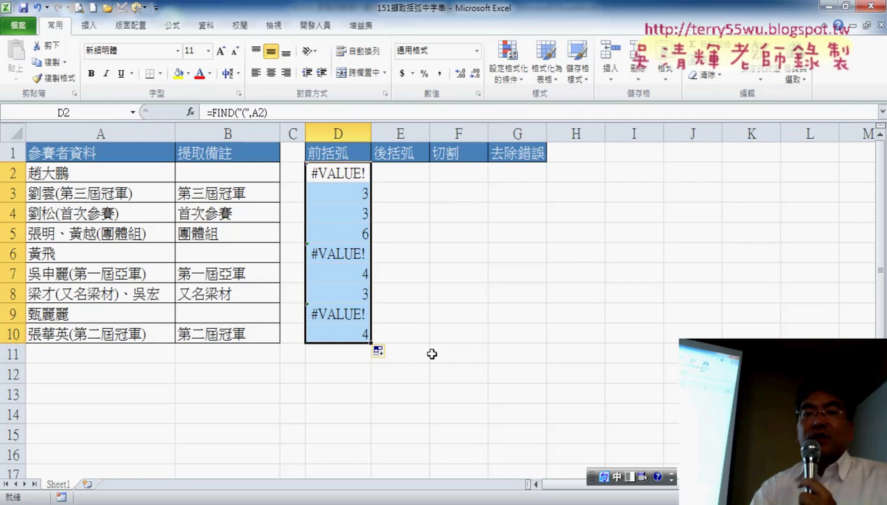
{"action": "left_click", "coordinate": [337, 172]}
Step: Copy the FIND("(",A2) formula text from D2's formula bar
{"action": "left_click_drag", "start_coordinate": [269, 112], "coordinate": [207, 112]}
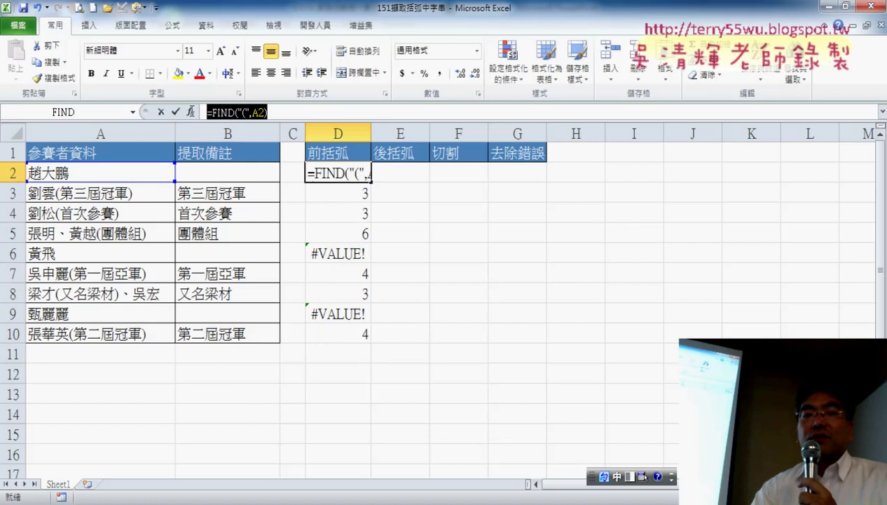
{"action": "right_click", "coordinate": [230, 114]}
{"action": "left_click", "coordinate": [263, 139]}
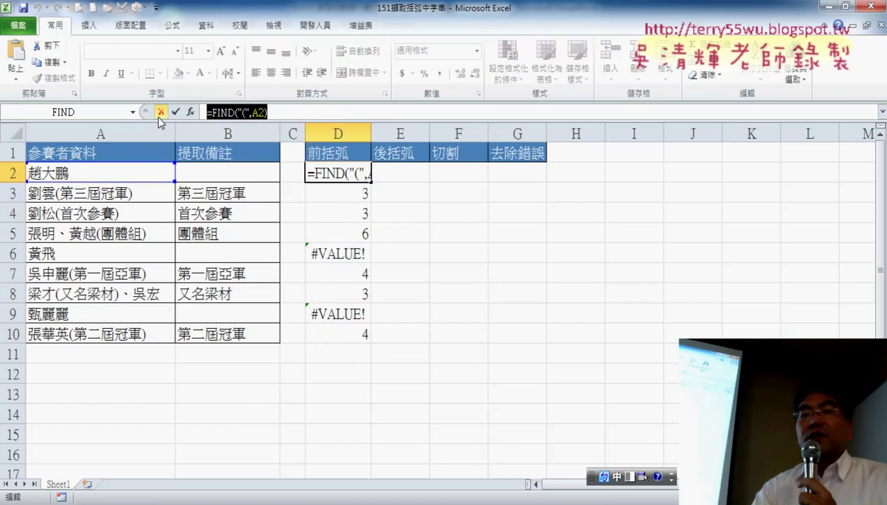
{"action": "left_click", "coordinate": [161, 112]}
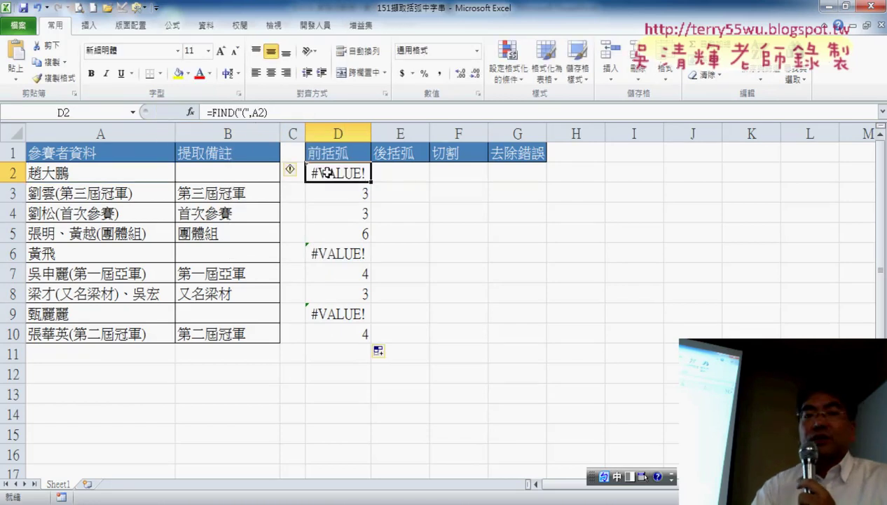
Step: Paste it into E2 as =FIND(")",A2) and fill it down to E10
{"action": "left_click", "coordinate": [390, 173]}
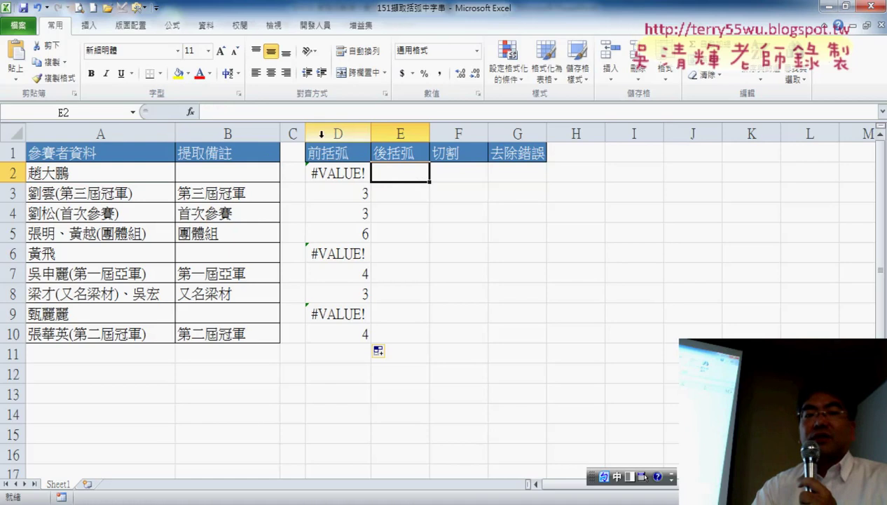
{"action": "left_click", "coordinate": [258, 112]}
{"action": "right_click", "coordinate": [262, 113]}
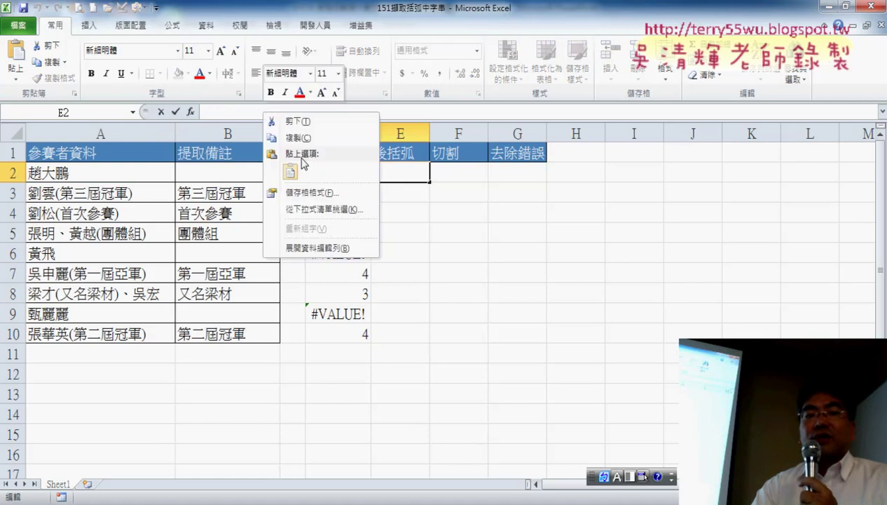
{"action": "left_click", "coordinate": [290, 172]}
{"action": "left_click", "coordinate": [245, 112]}
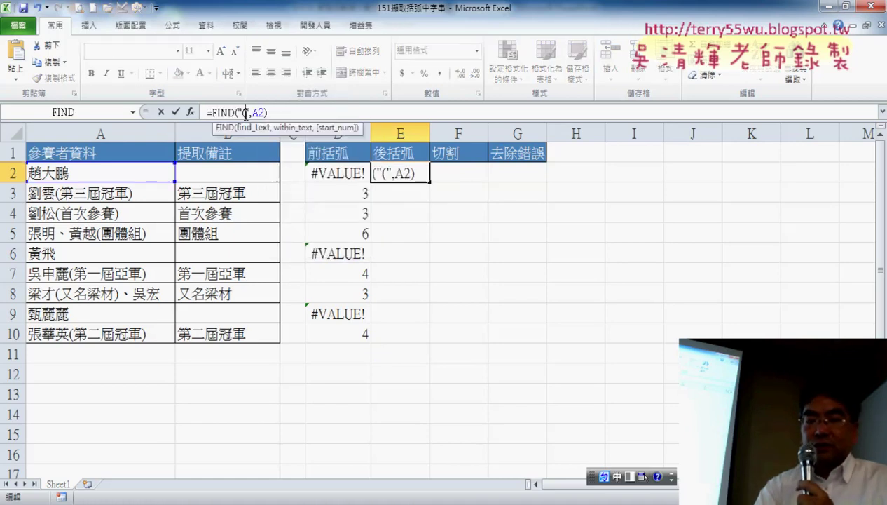
{"action": "key", "text": "BackSpace"}
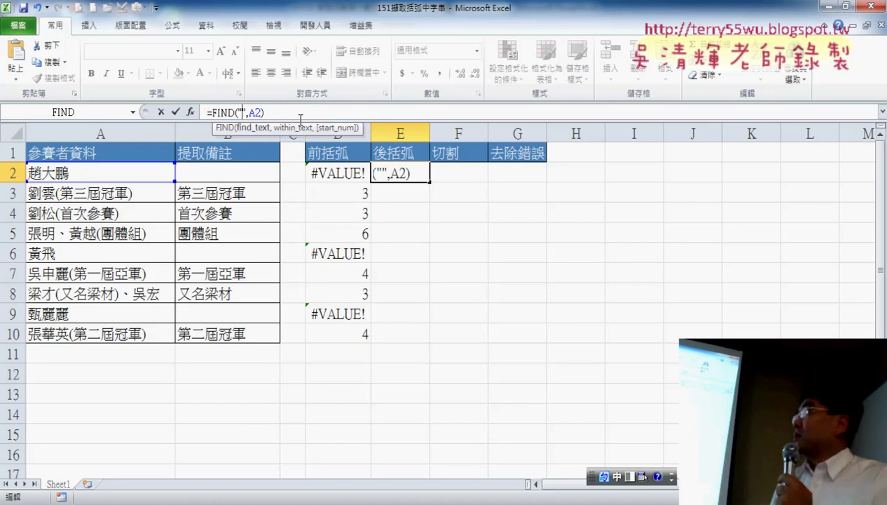
{"action": "type", "text": ")"}
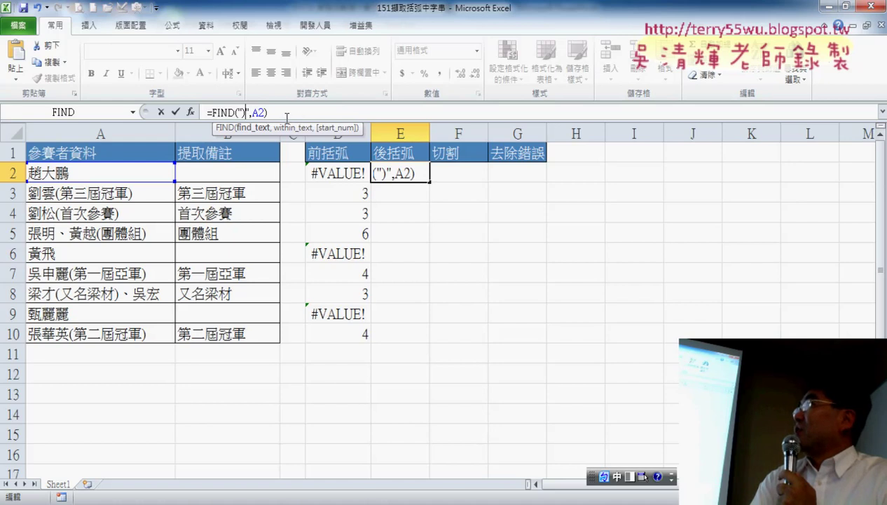
{"action": "left_click", "coordinate": [175, 112]}
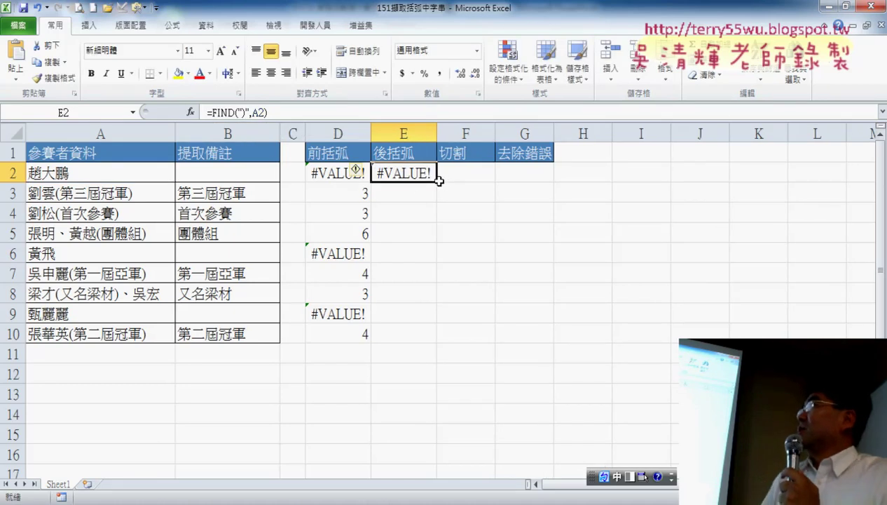
{"action": "left_click_drag", "start_coordinate": [437, 181], "coordinate": [436, 344]}
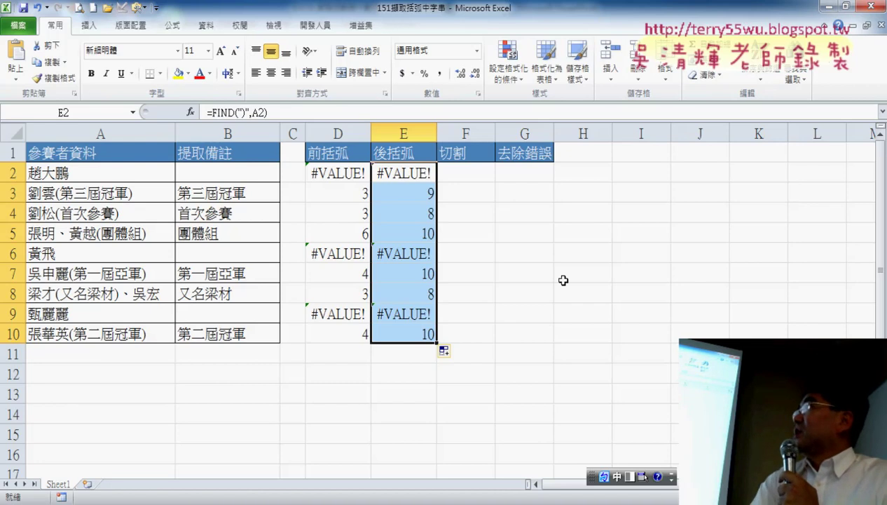
{"action": "left_click", "coordinate": [473, 174]}
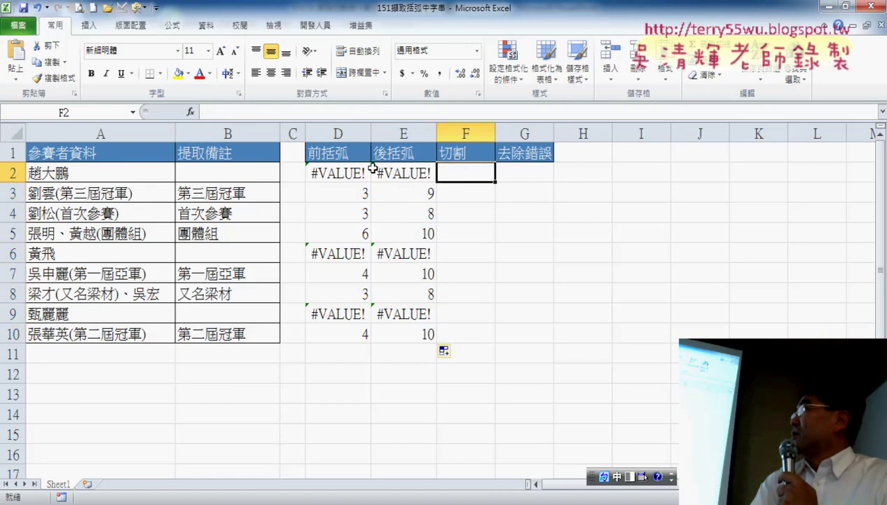
{"action": "left_click", "coordinate": [191, 113]}
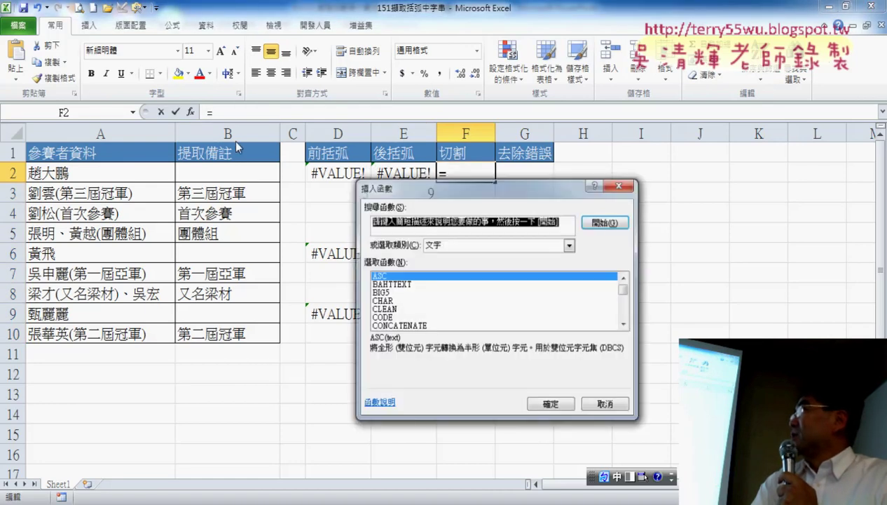
{"action": "left_click", "coordinate": [625, 294]}
{"action": "left_click_drag", "start_coordinate": [624, 295], "coordinate": [625, 303]}
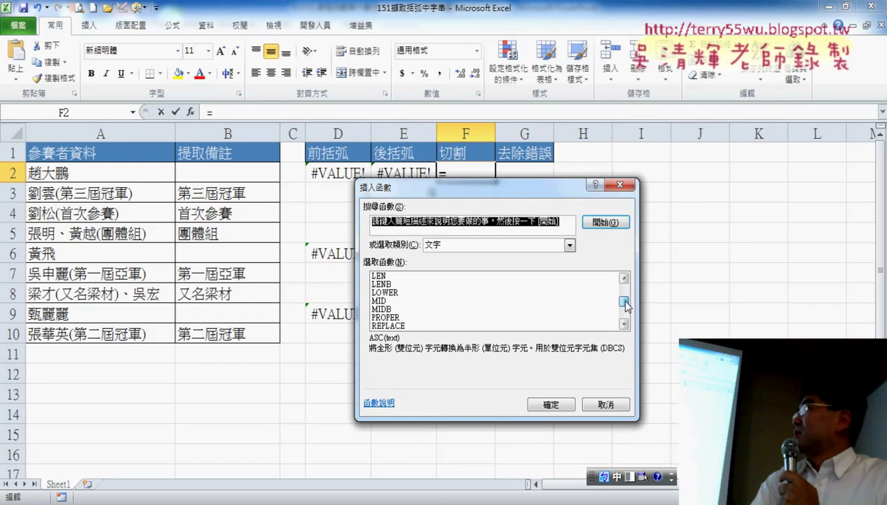
{"action": "double_click", "coordinate": [415, 301]}
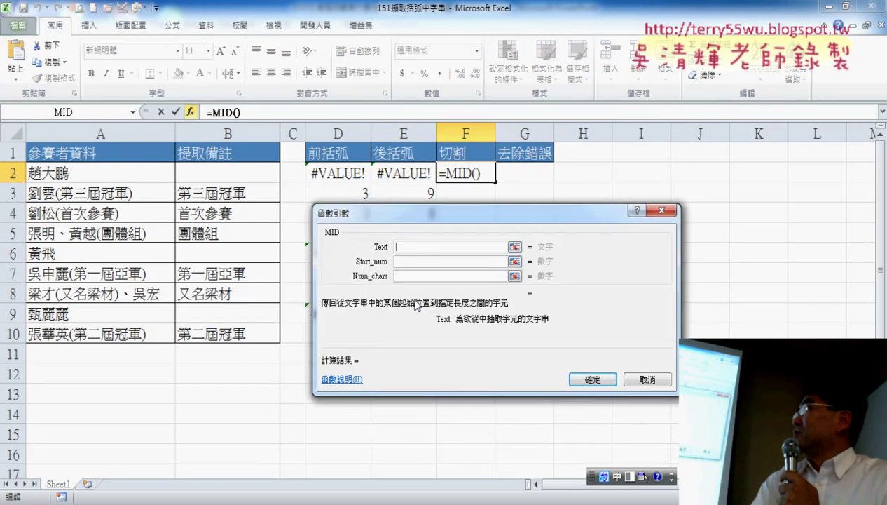
{"action": "left_click_drag", "start_coordinate": [436, 219], "coordinate": [627, 159]}
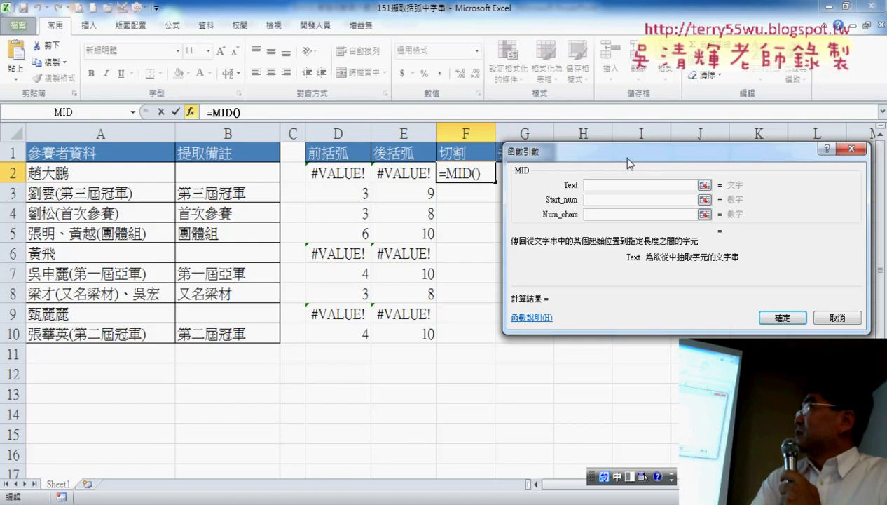
{"action": "left_click", "coordinate": [115, 171]}
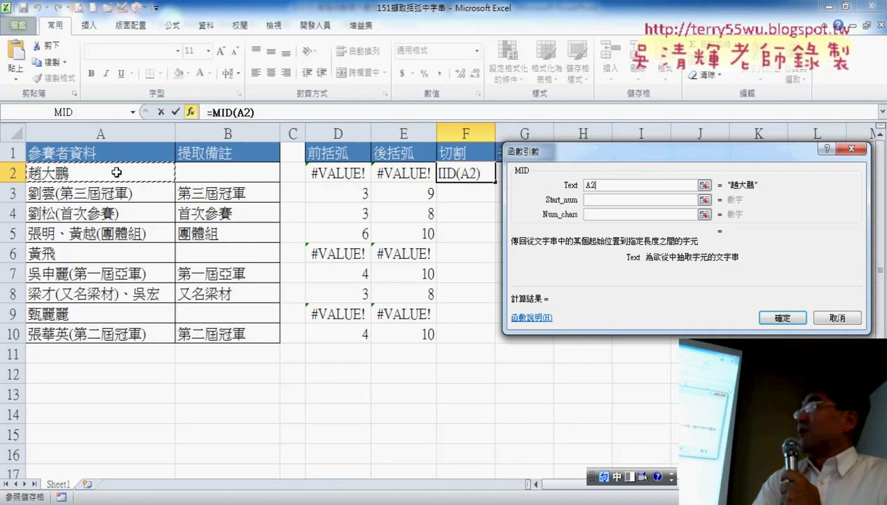
{"action": "left_click", "coordinate": [623, 201]}
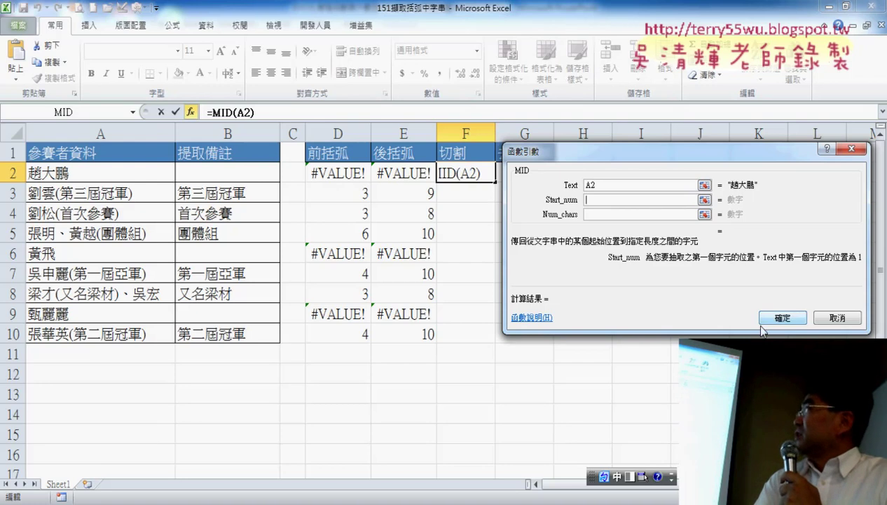
{"action": "left_click", "coordinate": [840, 318]}
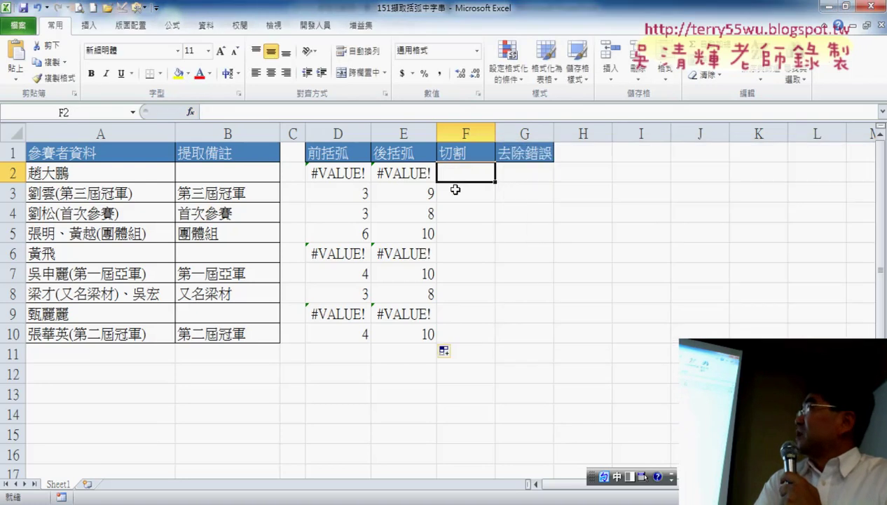
Step: Insert the MID text function into cell F3
{"action": "left_click", "coordinate": [455, 189]}
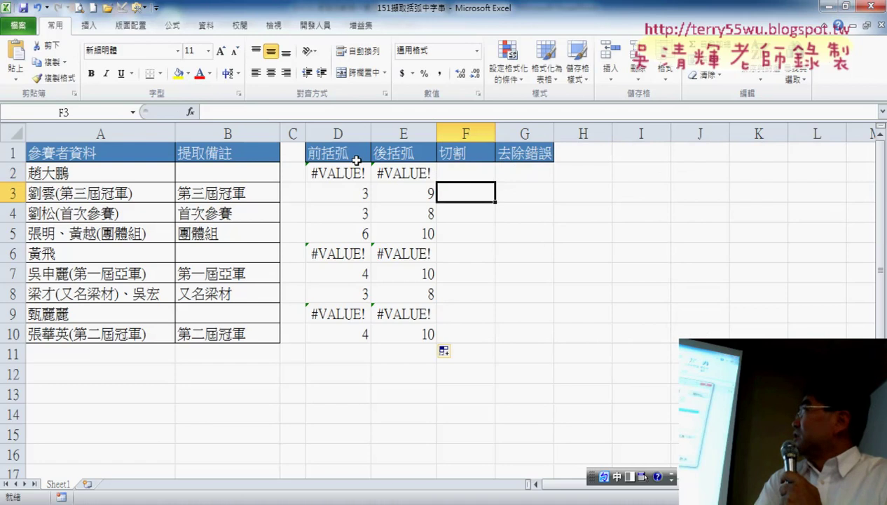
{"action": "left_click", "coordinate": [190, 111]}
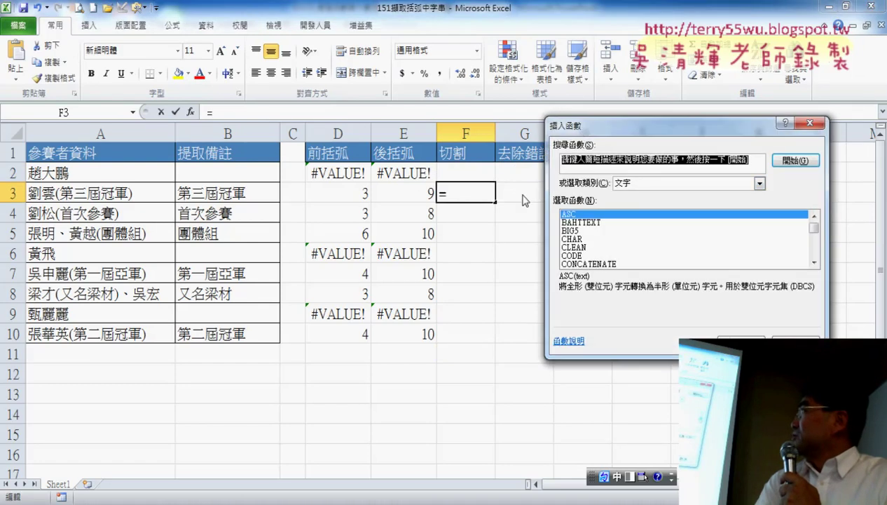
{"action": "left_click", "coordinate": [815, 236]}
{"action": "scroll", "coordinate": [814, 237], "scroll_direction": "down", "scroll_amount": 1}
{"action": "scroll", "coordinate": [815, 237], "scroll_direction": "down", "scroll_amount": 1}
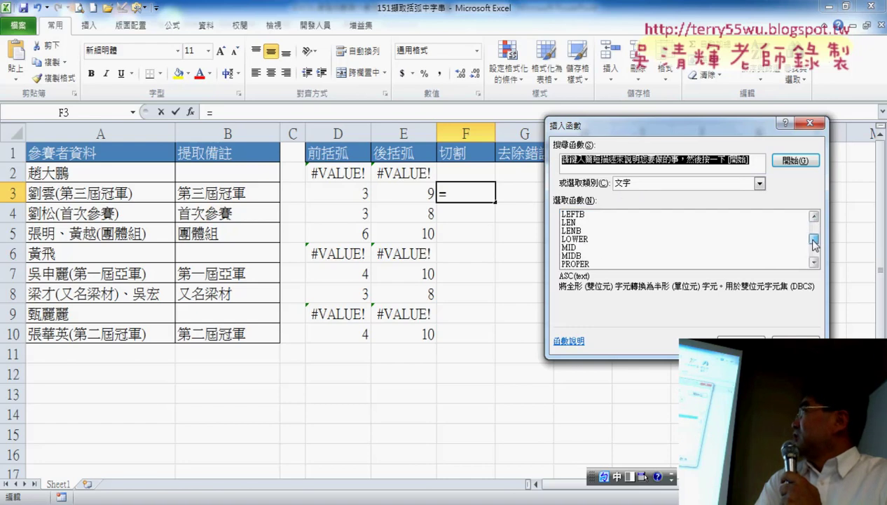
{"action": "scroll", "coordinate": [814, 237], "scroll_direction": "down", "scroll_amount": 1}
{"action": "left_click", "coordinate": [572, 231]}
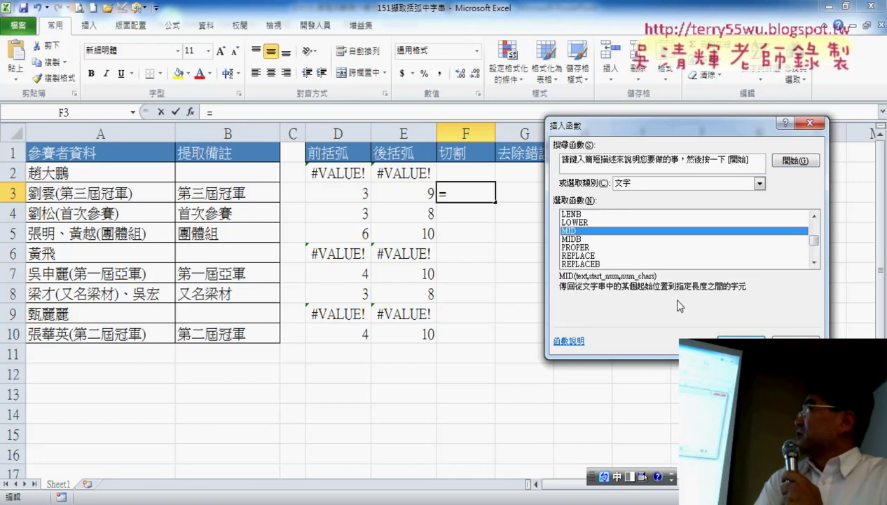
{"action": "left_click", "coordinate": [741, 343]}
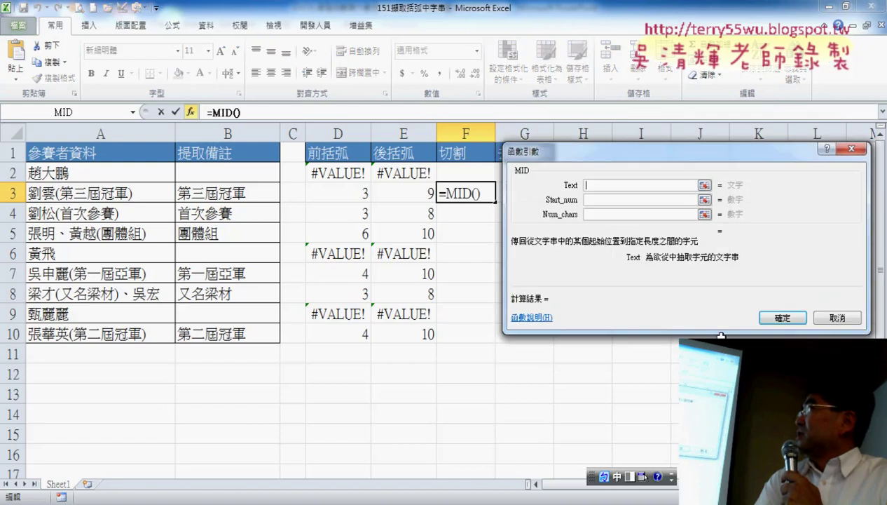
Step: Set MID's Text to A3 and Start_num to D3+1
{"action": "left_click", "coordinate": [123, 194]}
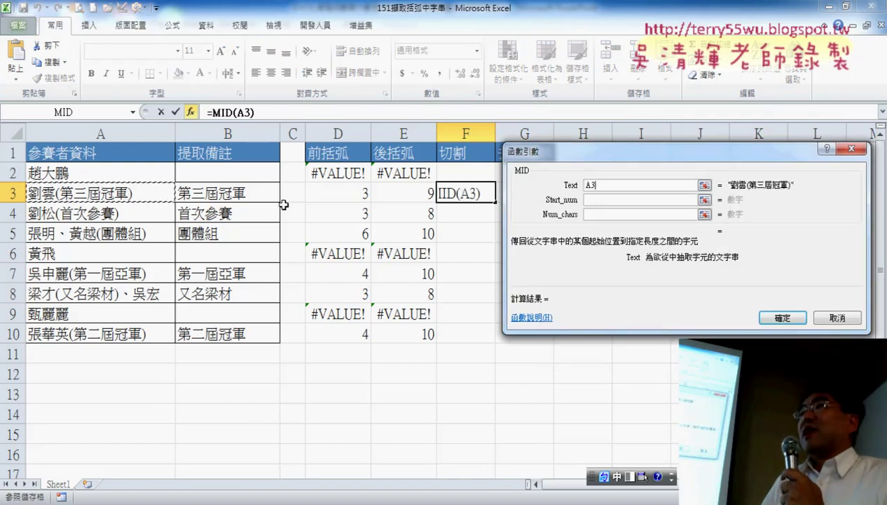
{"action": "left_click", "coordinate": [602, 201]}
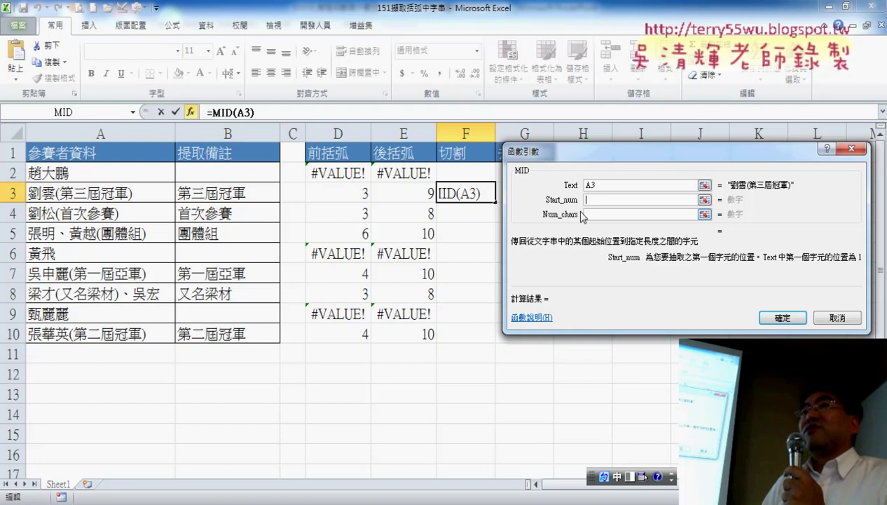
{"action": "left_click", "coordinate": [335, 195]}
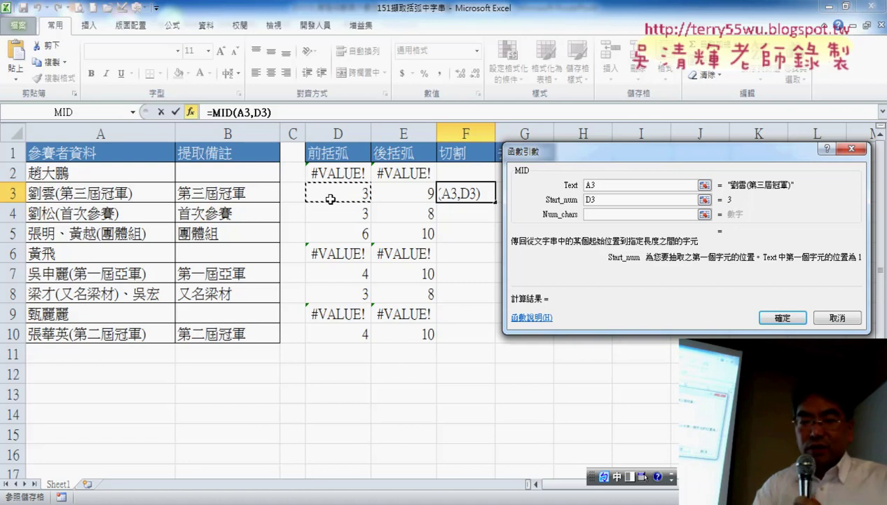
{"action": "type", "text": "+"}
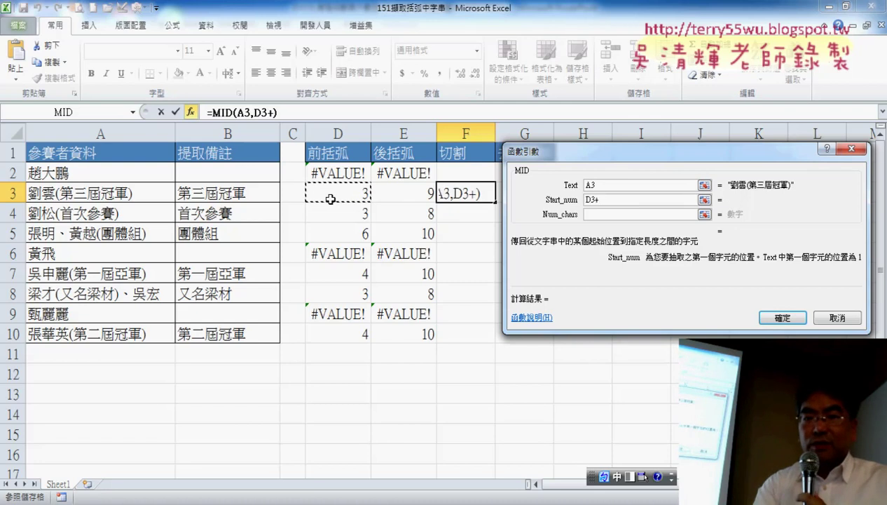
{"action": "type", "text": "•"}
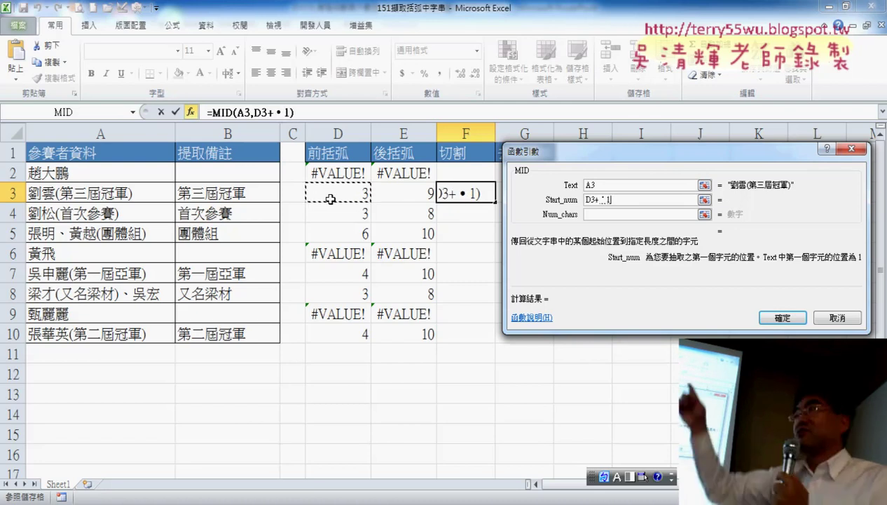
{"action": "key", "text": "shift"}
{"action": "key", "text": "BackSpace"}
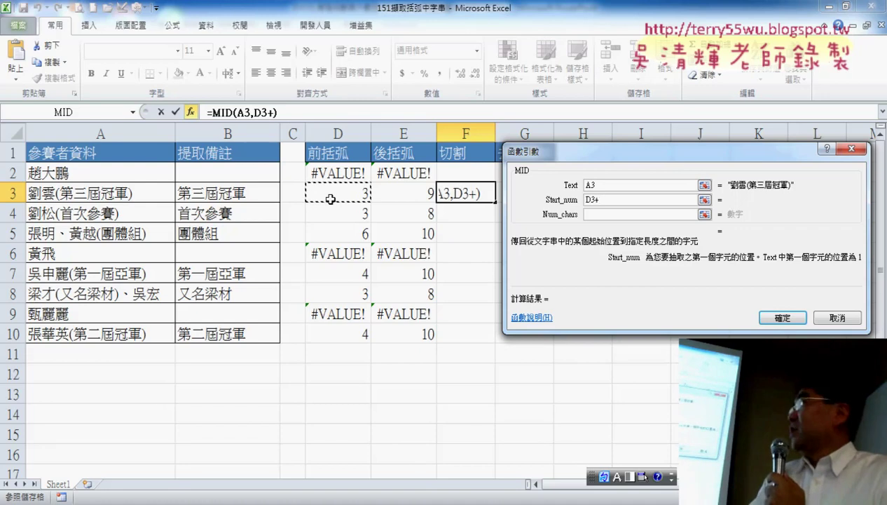
{"action": "type", "text": "1"}
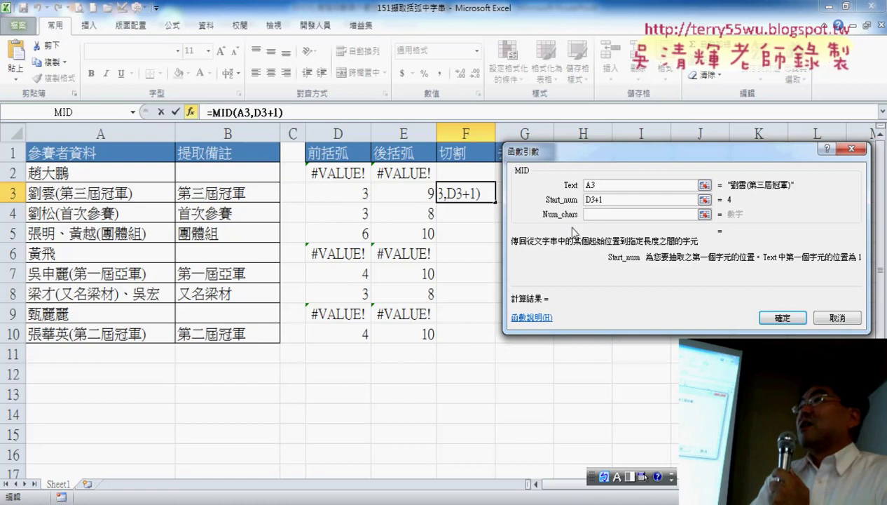
Step: Set Num_chars to E3-D3-1 so the preview shows 第三屆冠軍
{"action": "left_click", "coordinate": [617, 216]}
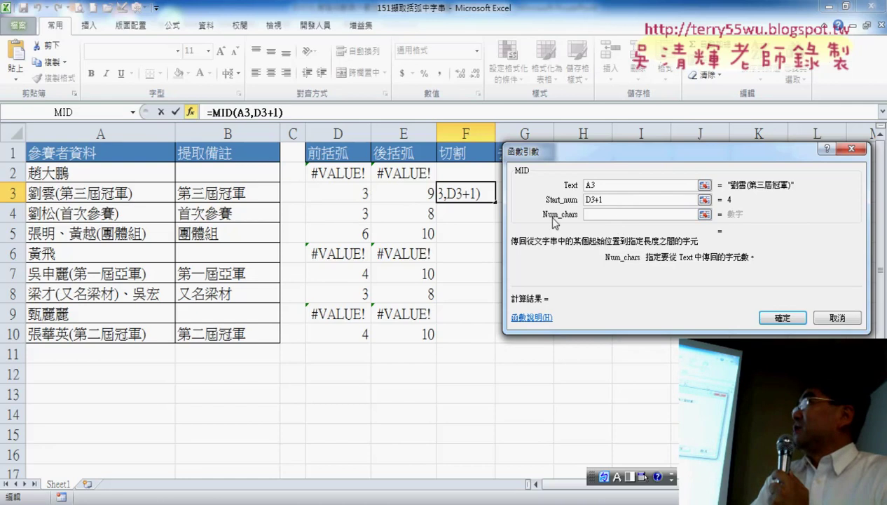
{"action": "left_click", "coordinate": [414, 195]}
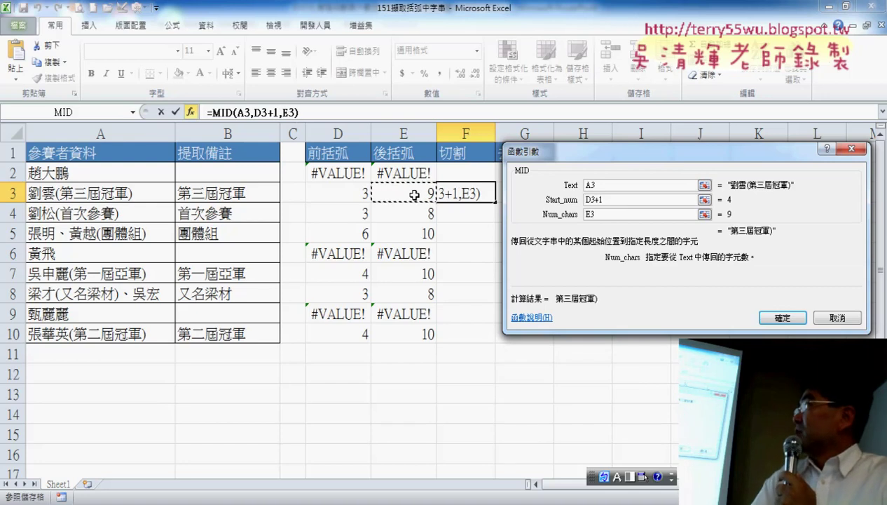
{"action": "type", "text": "-"}
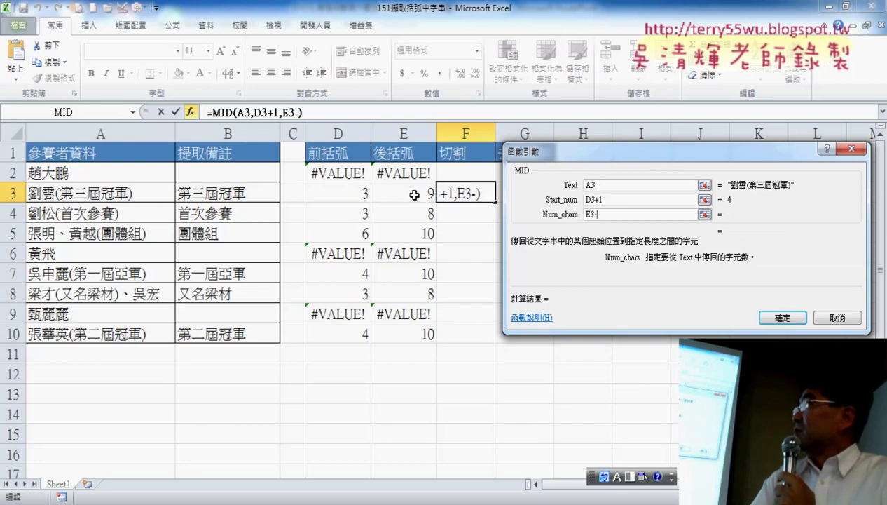
{"action": "left_click", "coordinate": [350, 196]}
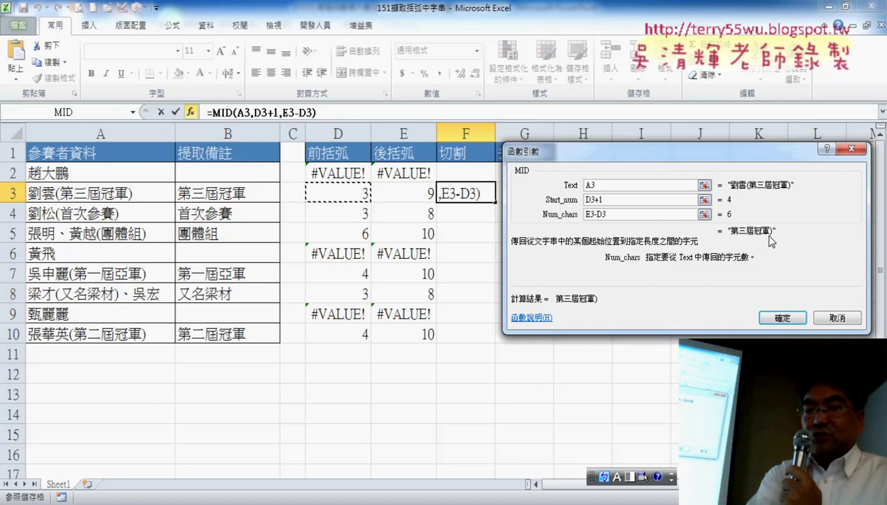
{"action": "left_click", "coordinate": [635, 214]}
{"action": "type", "text": "-1"}
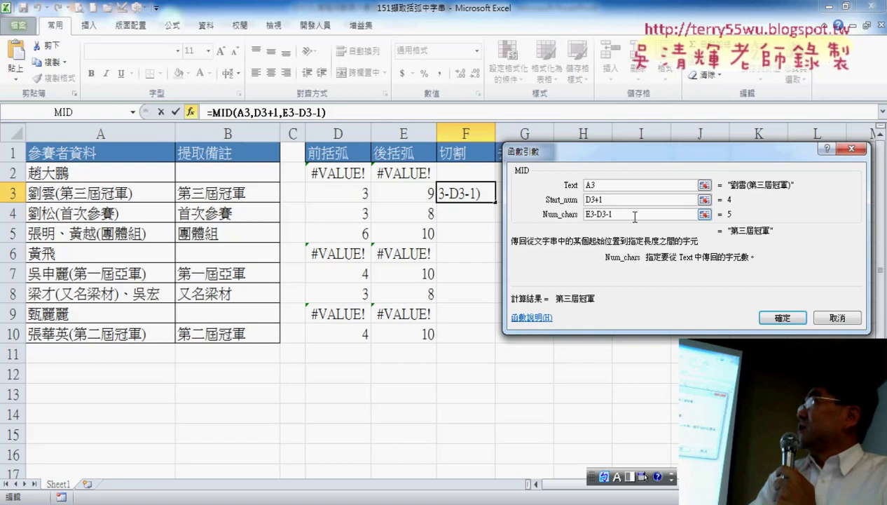
{"action": "left_click_drag", "start_coordinate": [606, 200], "coordinate": [582, 200]}
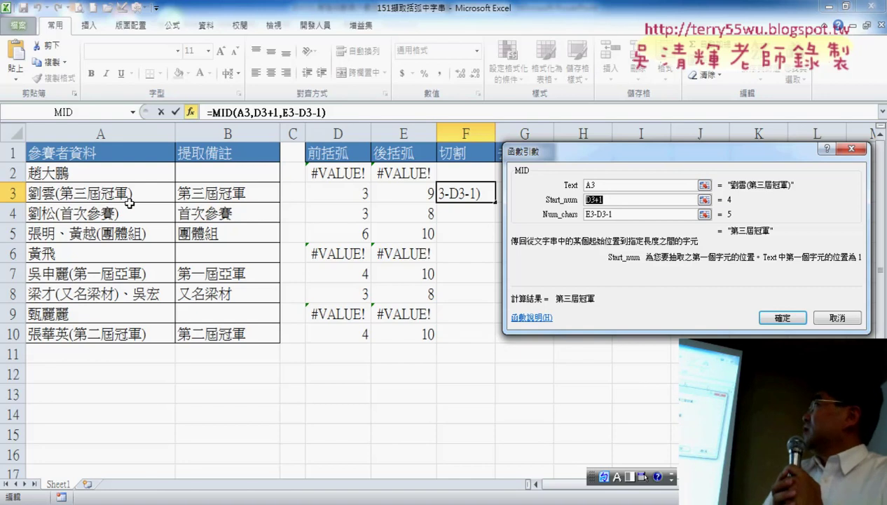
{"action": "left_click", "coordinate": [642, 214]}
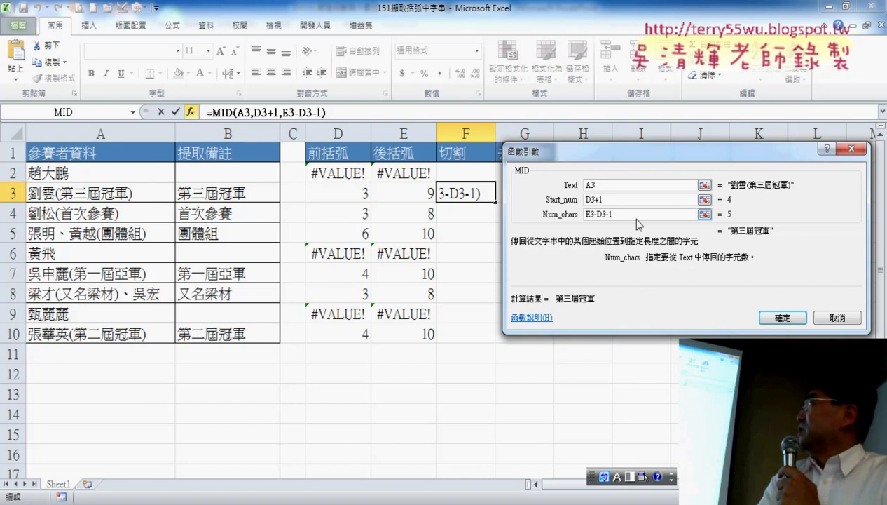
Step: Confirm F3's MID formula, extend it over F2:F10, and autofit column F
{"action": "left_click", "coordinate": [791, 318]}
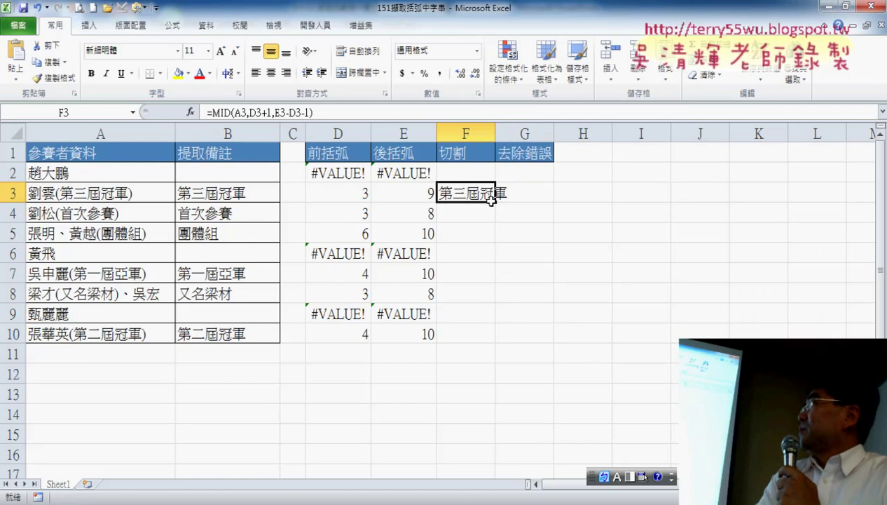
{"action": "left_click_drag", "start_coordinate": [495, 201], "coordinate": [495, 343]}
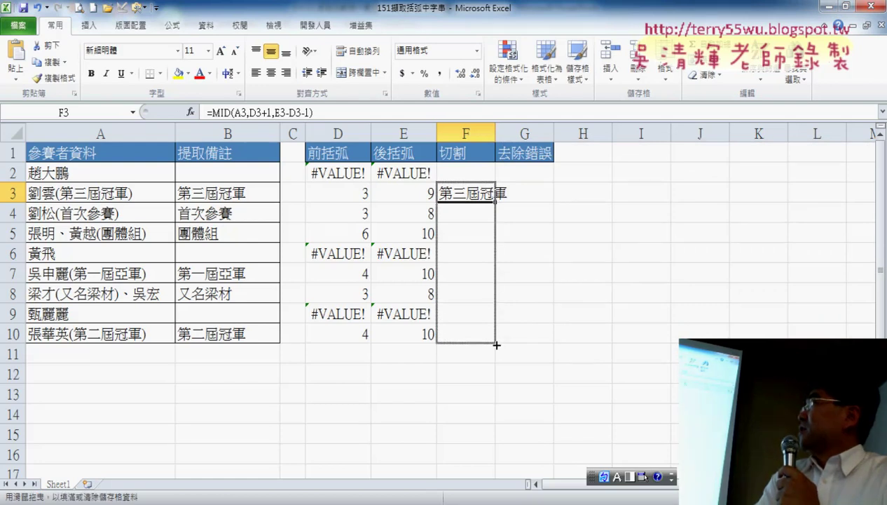
{"action": "left_click", "coordinate": [481, 193]}
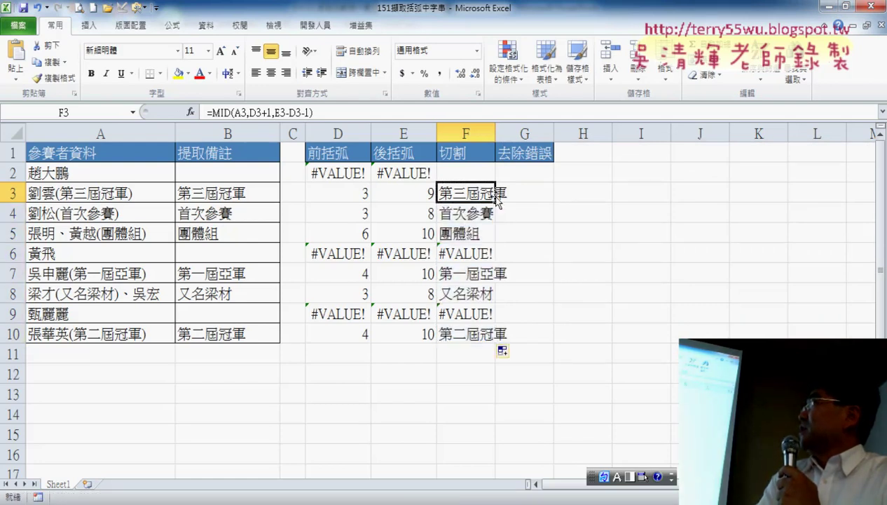
{"action": "left_click_drag", "start_coordinate": [495, 201], "coordinate": [496, 173]}
{"action": "double_click", "coordinate": [495, 131]}
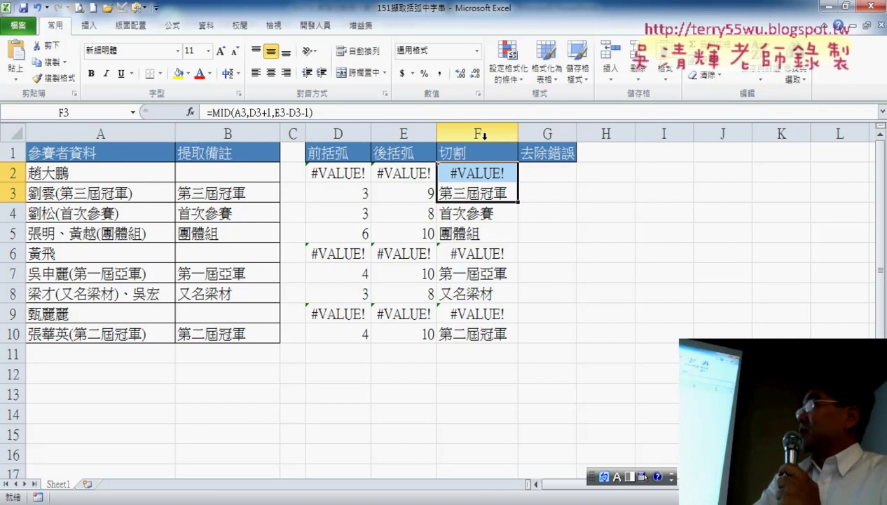
{"action": "left_click", "coordinate": [500, 172]}
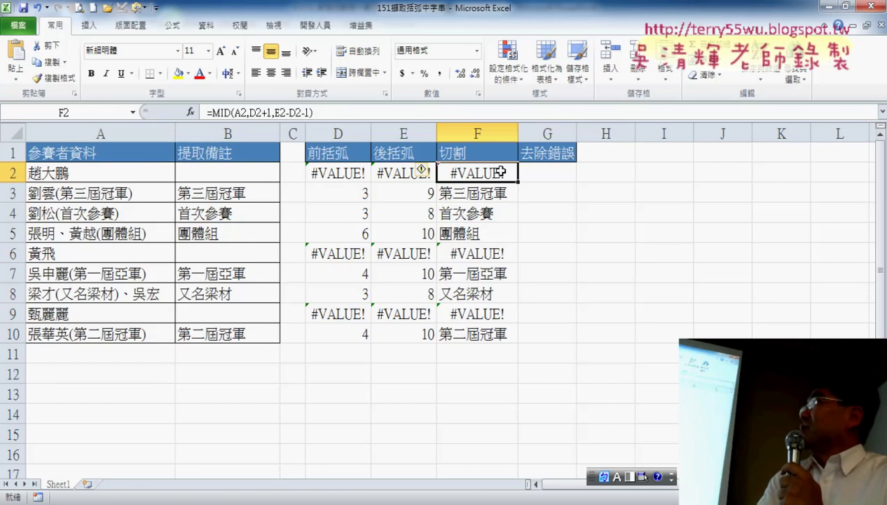
Step: Build =IFERROR(F2,"") in G2 from the Logical functions so errors show blank
{"action": "left_click", "coordinate": [561, 177]}
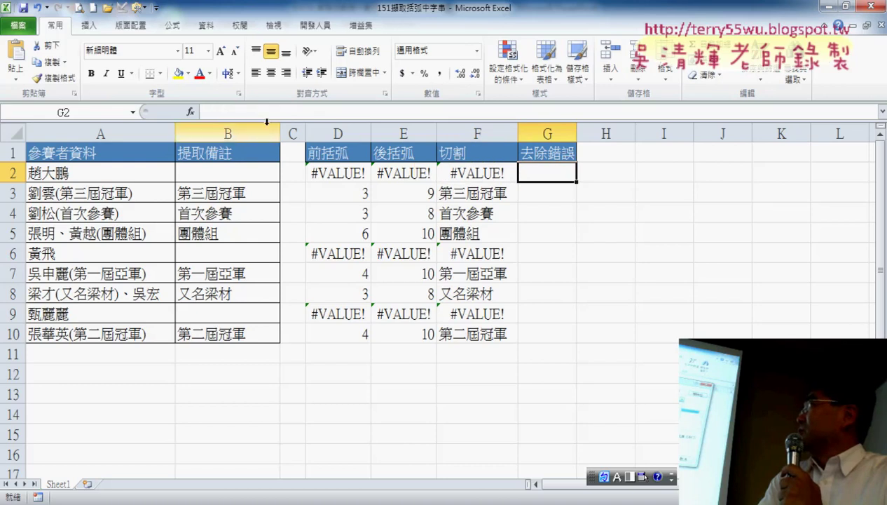
{"action": "left_click", "coordinate": [191, 112]}
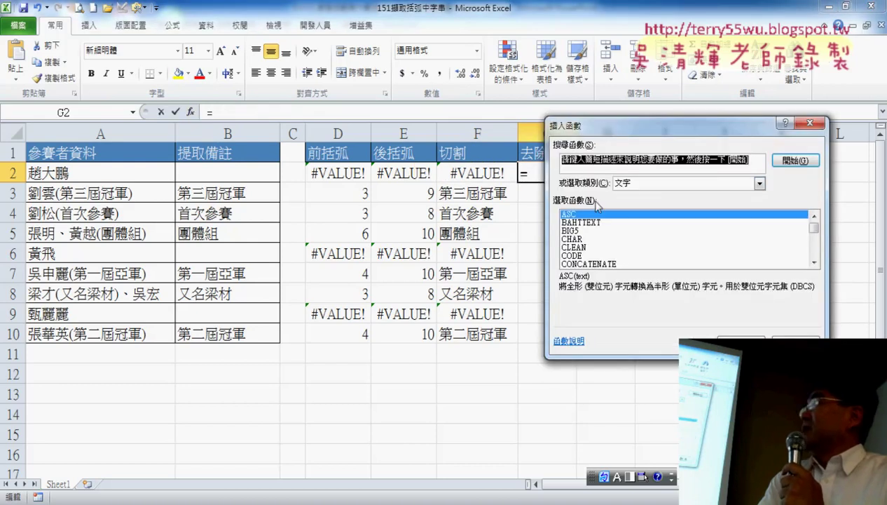
{"action": "left_click", "coordinate": [641, 183]}
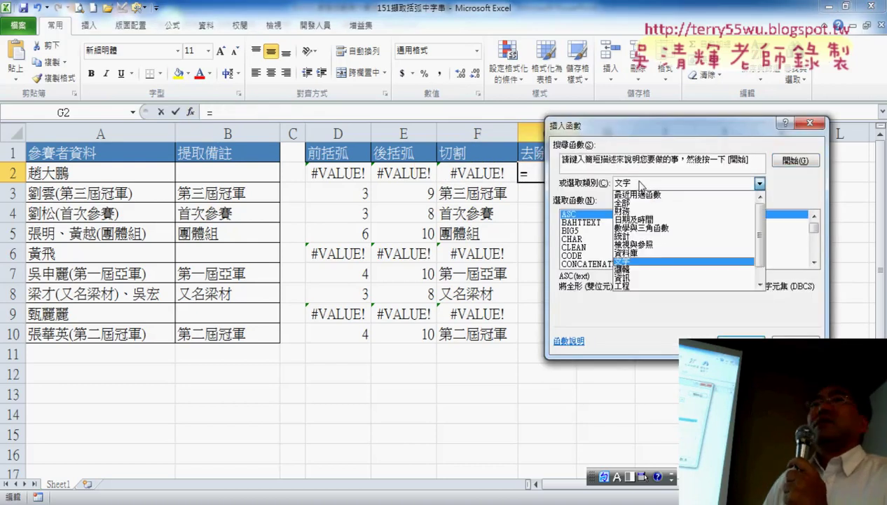
{"action": "left_click", "coordinate": [622, 269]}
{"action": "left_click", "coordinate": [587, 239]}
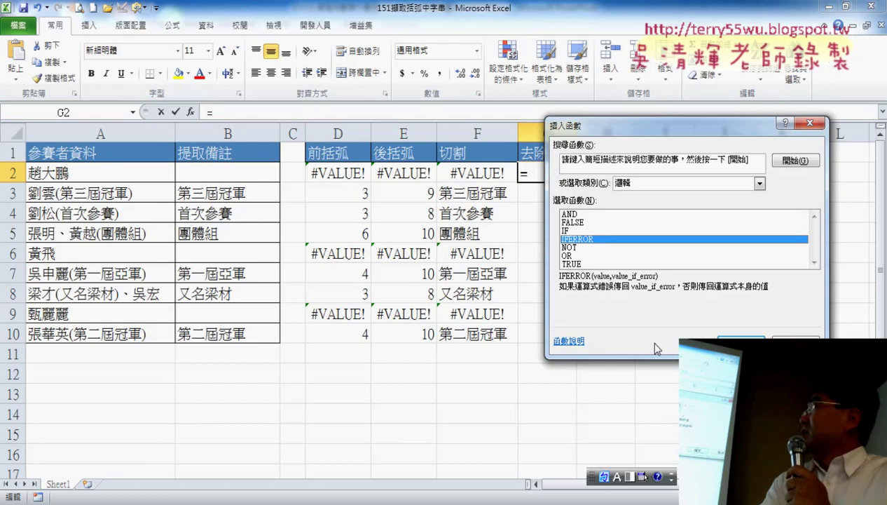
{"action": "key", "text": "Return"}
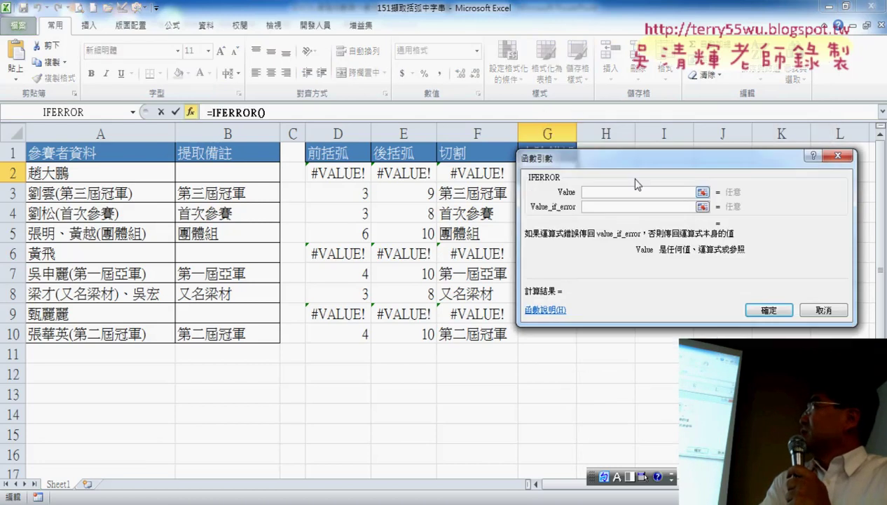
{"action": "left_click", "coordinate": [492, 169]}
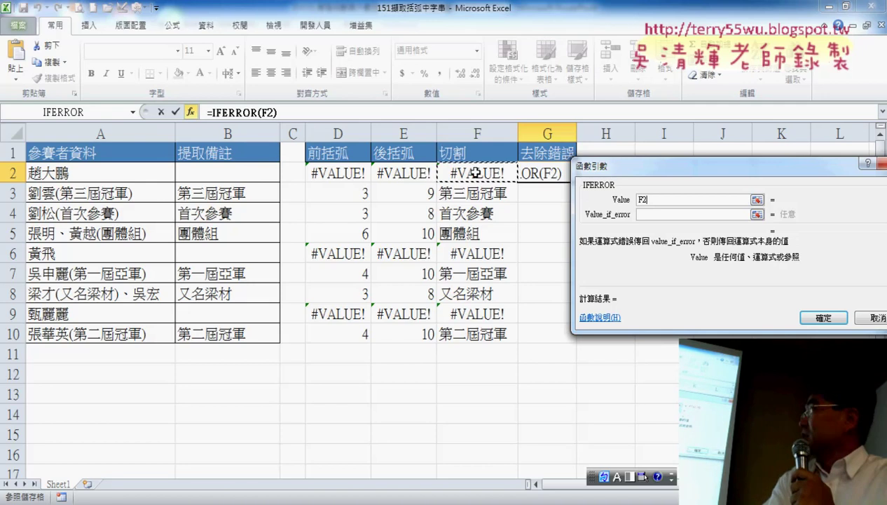
{"action": "left_click", "coordinate": [652, 214]}
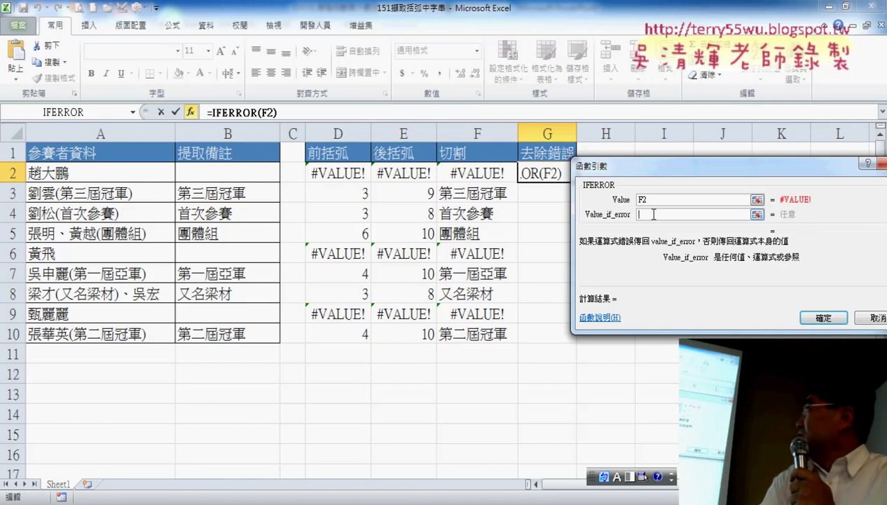
{"action": "type", "text": "\""}
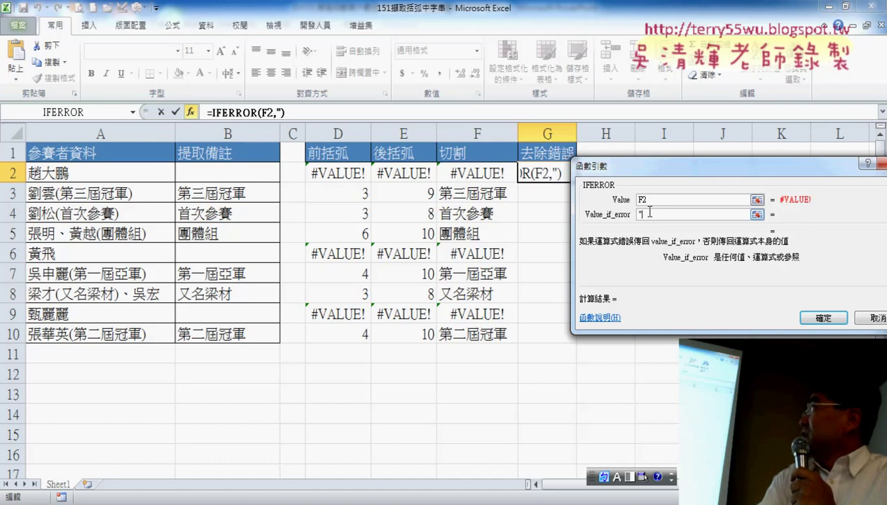
{"action": "type", "text": "\""}
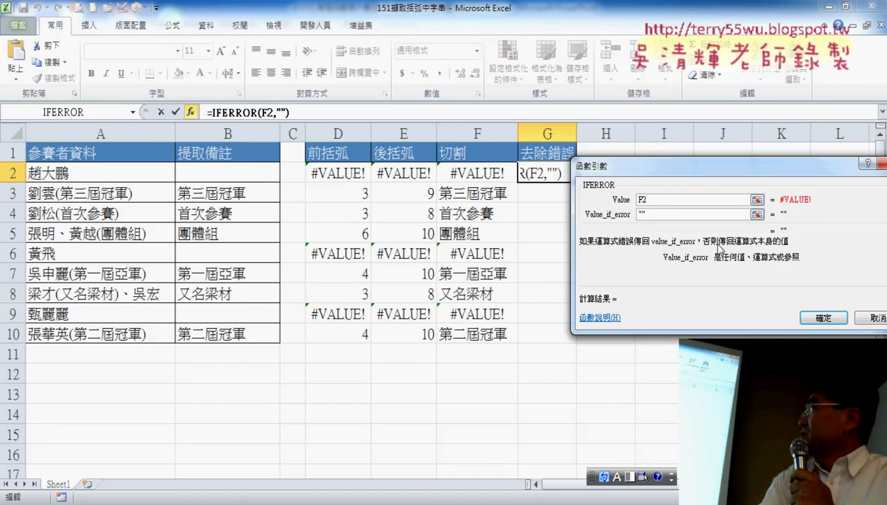
{"action": "left_click", "coordinate": [825, 321]}
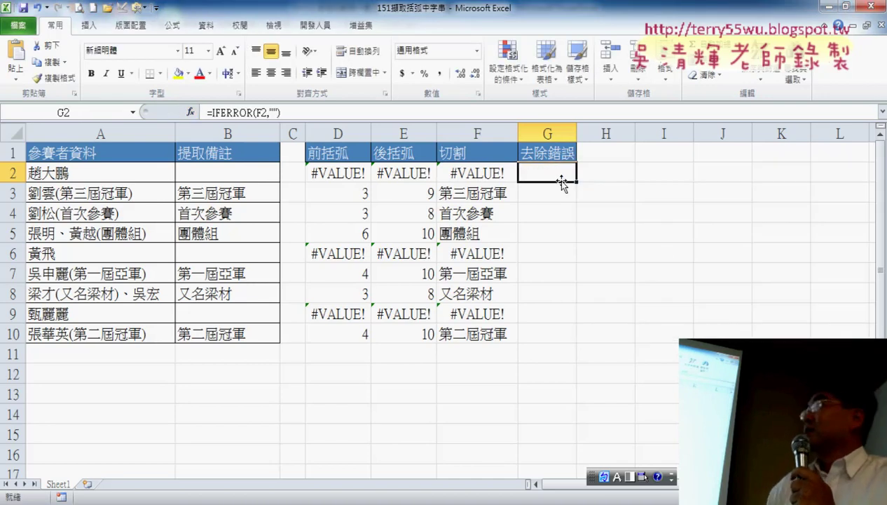
Step: Fill G2's IFERROR formula down to G10 and autofit column G
{"action": "mouse_move", "coordinate": [577, 179]}
{"action": "left_mouse_down"}
{"action": "mouse_move", "coordinate": [575, 346]}
{"action": "mouse_move", "coordinate": [595, 337]}
{"action": "left_mouse_up"}
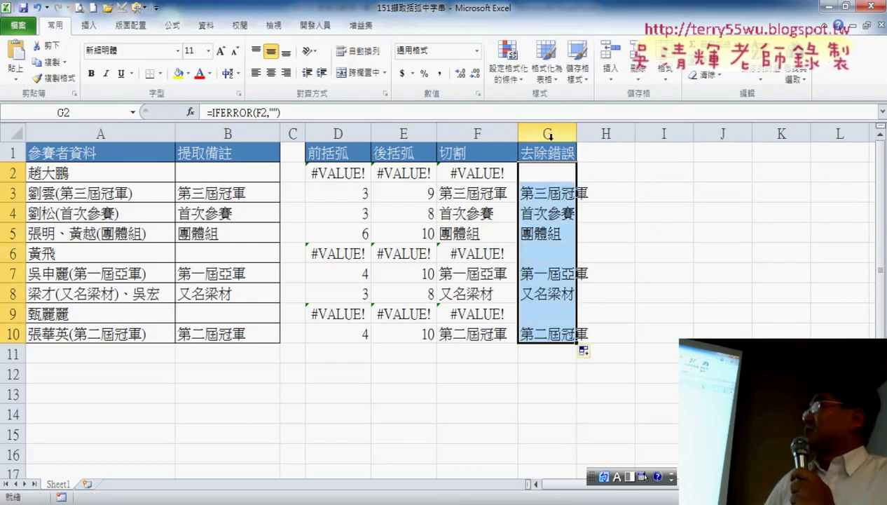
{"action": "left_click_drag", "start_coordinate": [577, 135], "coordinate": [577, 135]}
{"action": "double_click", "coordinate": [576, 135]}
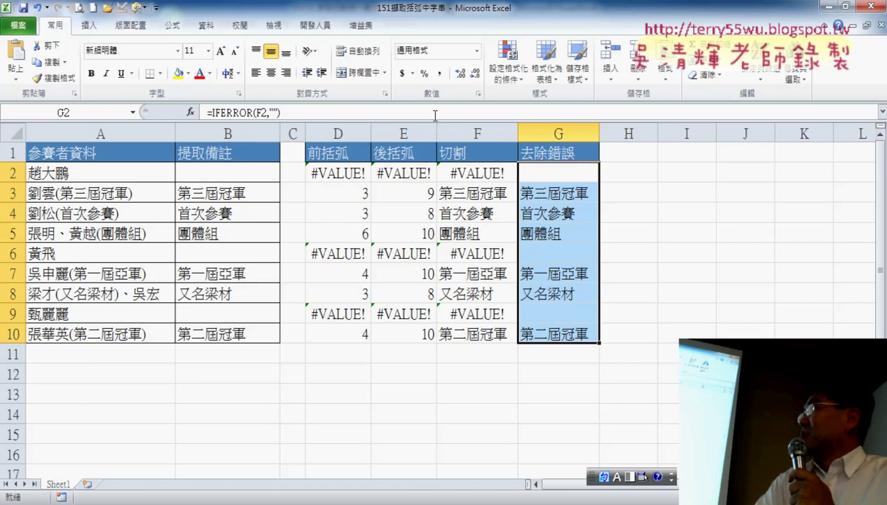
{"action": "left_click_drag", "start_coordinate": [469, 130], "coordinate": [231, 130]}
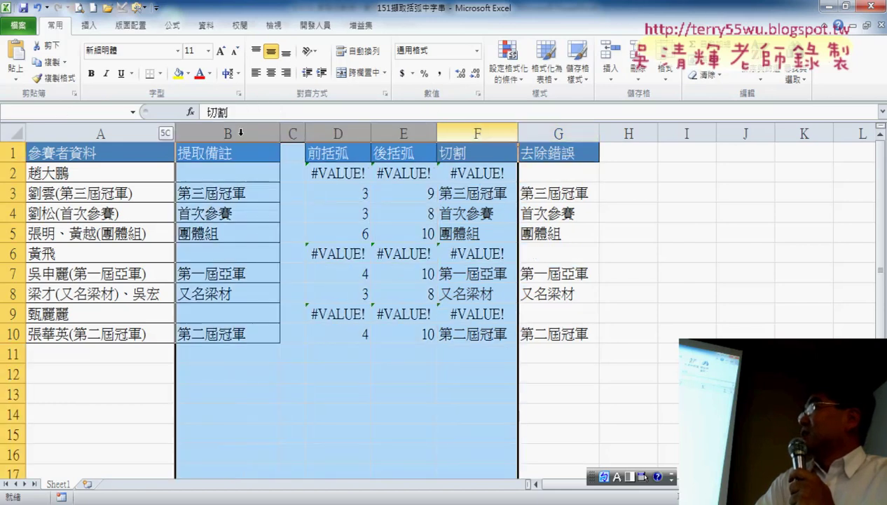
{"action": "right_click", "coordinate": [261, 240]}
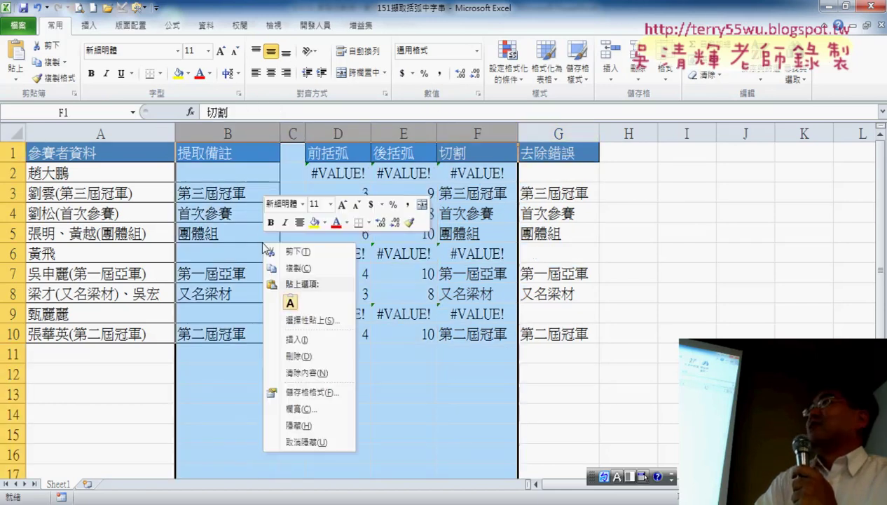
{"action": "left_click", "coordinate": [295, 426]}
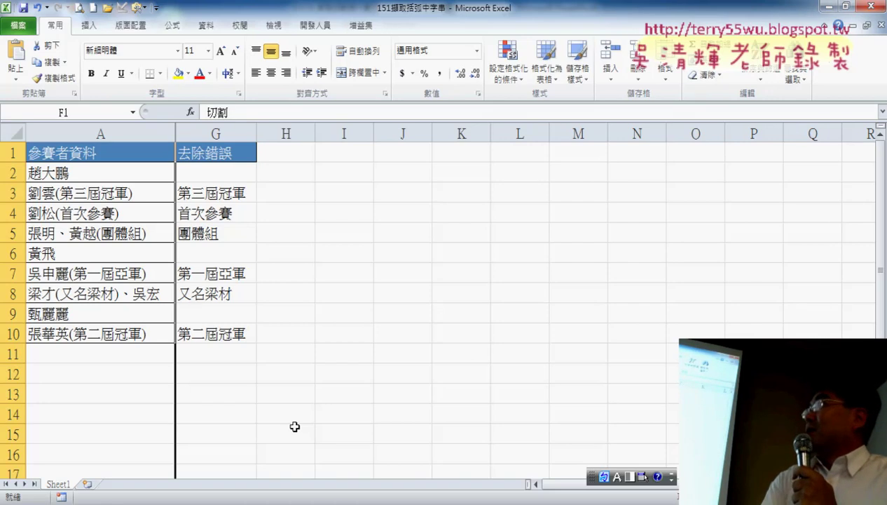
{"action": "key", "text": "ctrl+shift+0"}
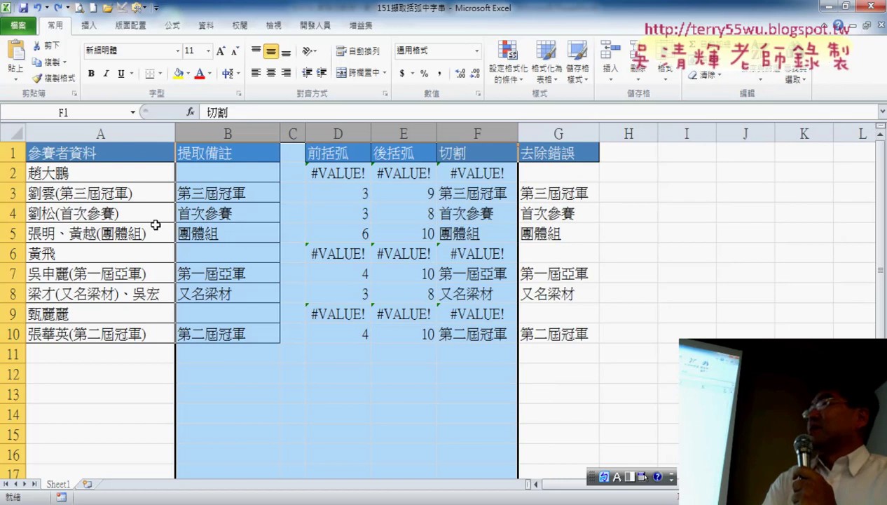
{"action": "left_click", "coordinate": [324, 131]}
{"action": "left_click_drag", "start_coordinate": [323, 130], "coordinate": [557, 133]}
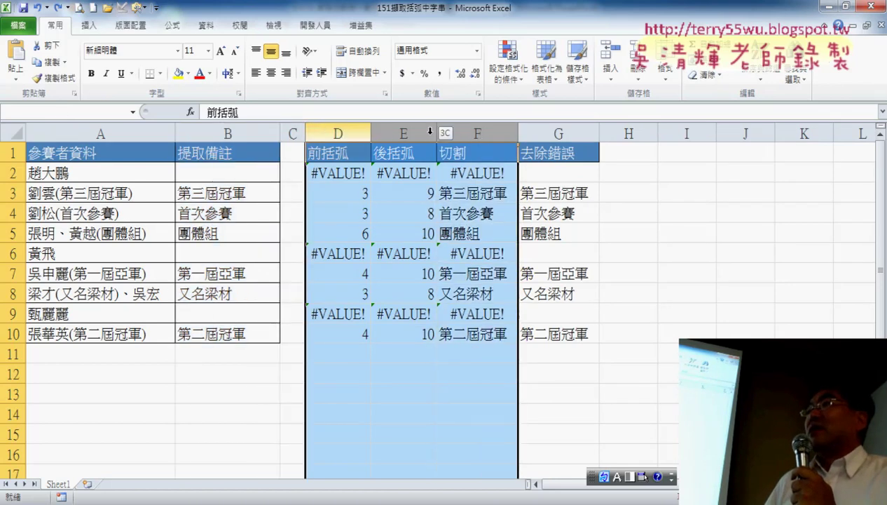
{"action": "left_click", "coordinate": [241, 175]}
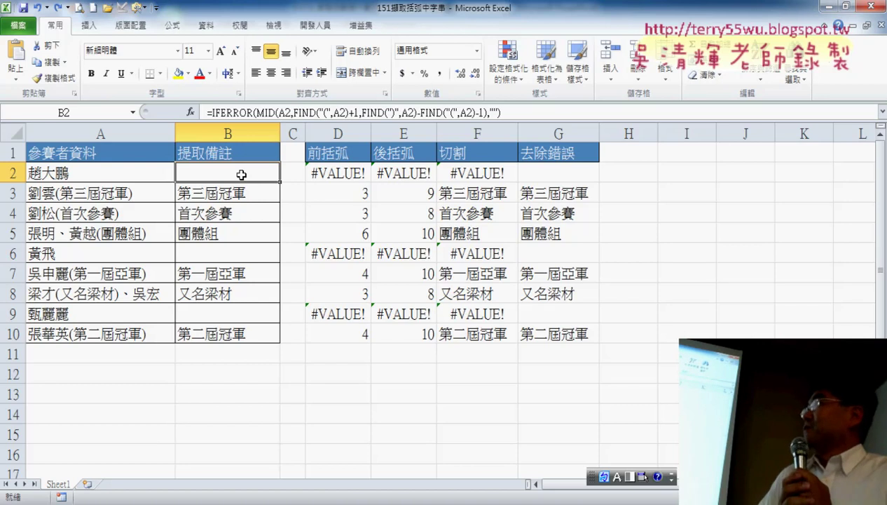
Step: Clear B2:B10 and copy the FIND("(",A2) expression from D2's formula
{"action": "left_click_drag", "start_coordinate": [229, 175], "coordinate": [232, 335]}
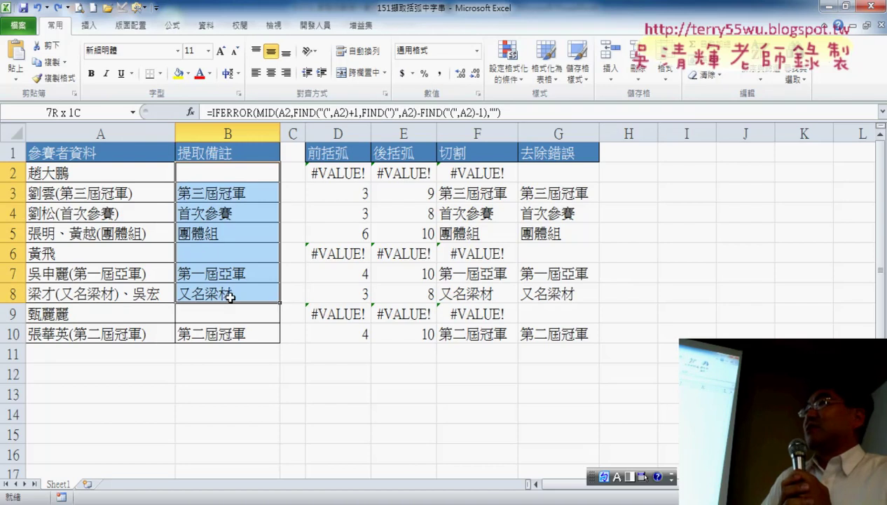
{"action": "key", "text": "Delete"}
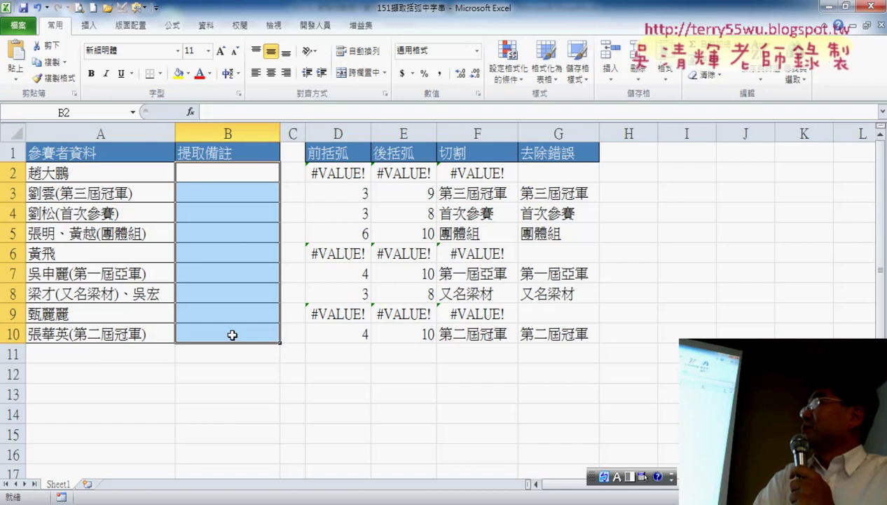
{"action": "left_click", "coordinate": [336, 175]}
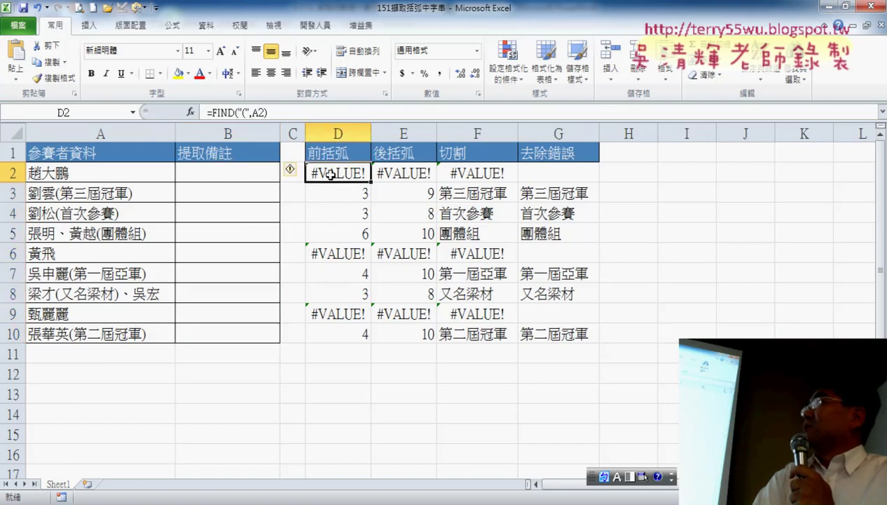
{"action": "left_click_drag", "start_coordinate": [210, 112], "coordinate": [283, 112]}
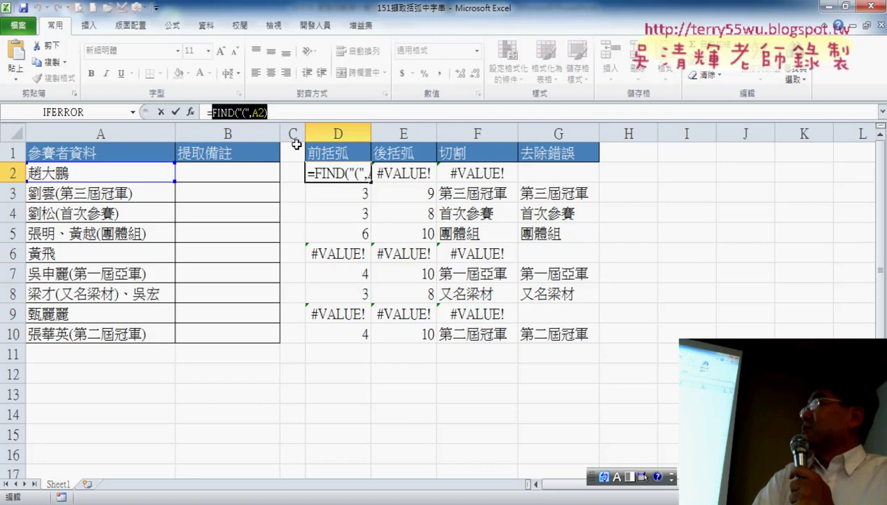
{"action": "right_click", "coordinate": [250, 111]}
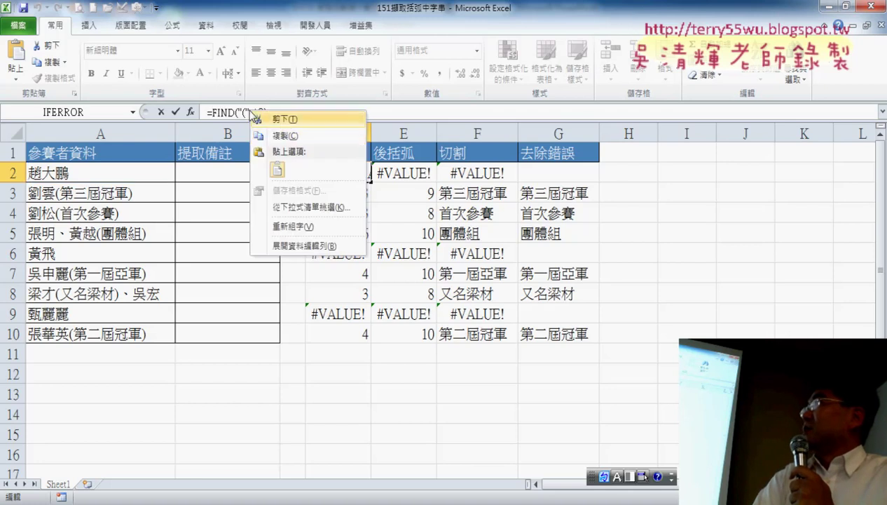
{"action": "left_click", "coordinate": [283, 136]}
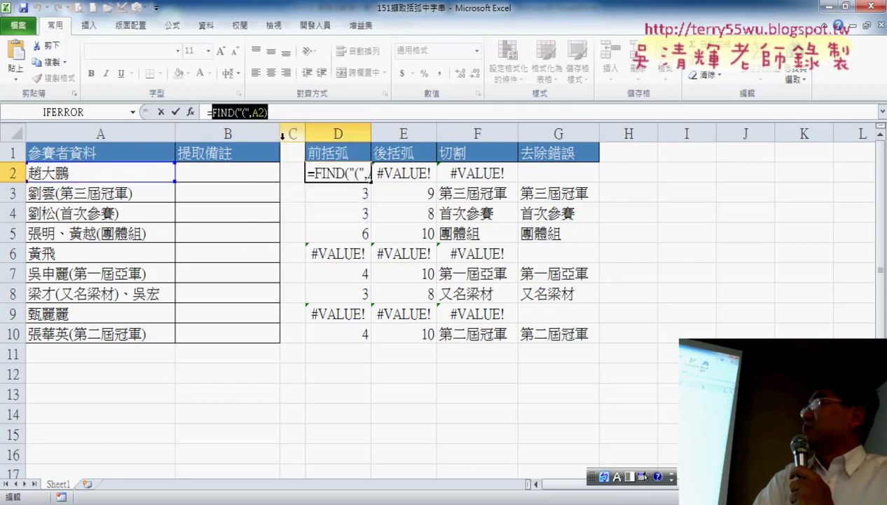
{"action": "left_click", "coordinate": [160, 111]}
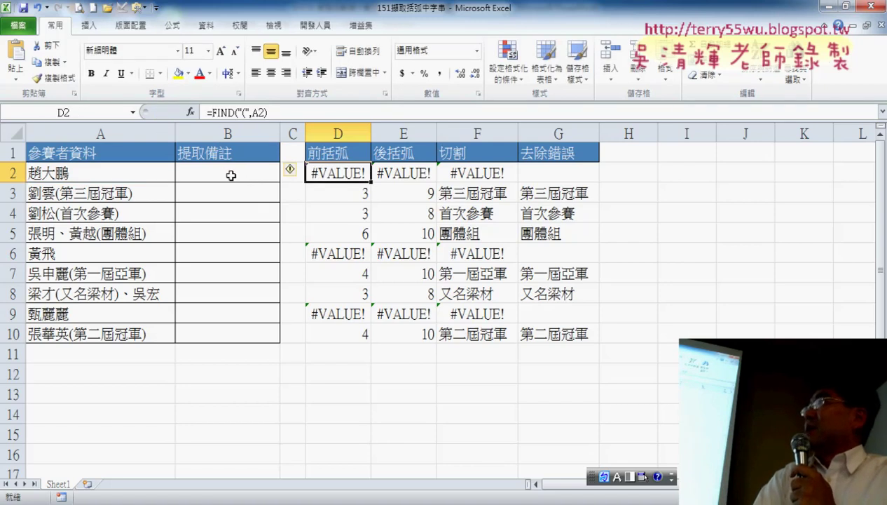
{"action": "left_click", "coordinate": [231, 175]}
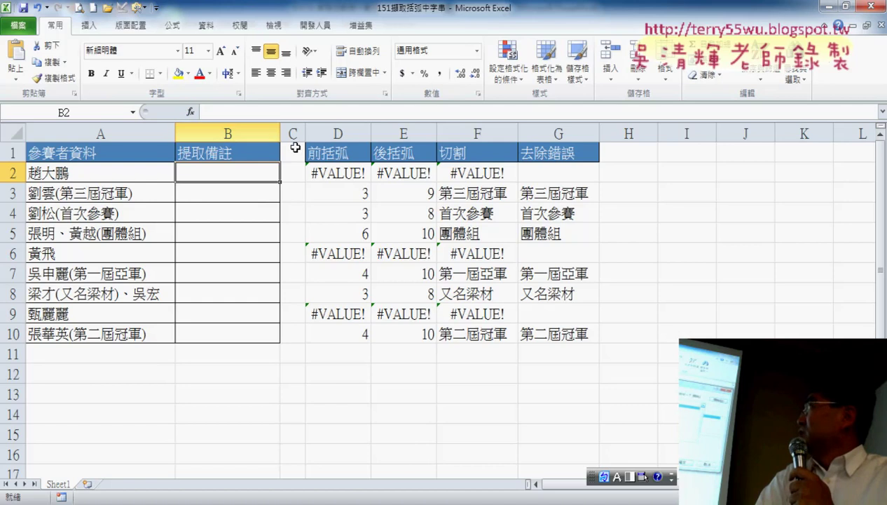
Step: Insert MID from the recently used functions into B2, with A2 as its Text
{"action": "left_click", "coordinate": [190, 114]}
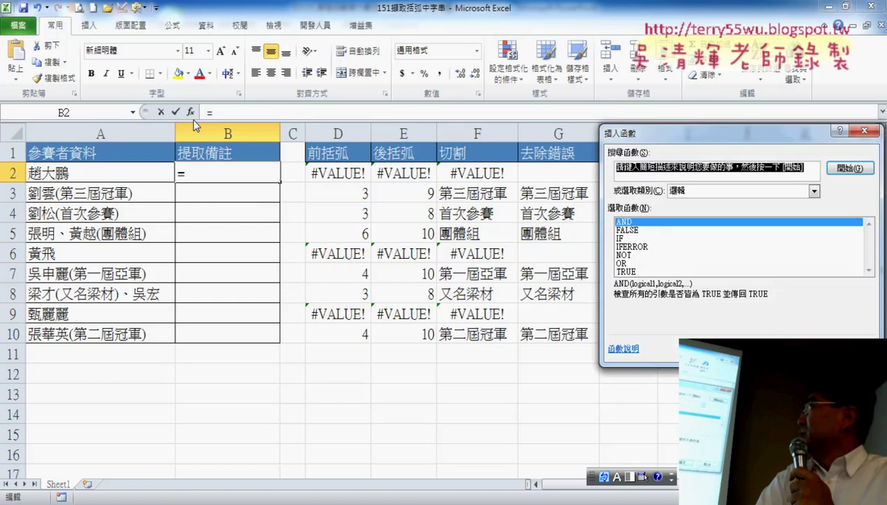
{"action": "left_click", "coordinate": [731, 191]}
{"action": "left_click", "coordinate": [726, 210]}
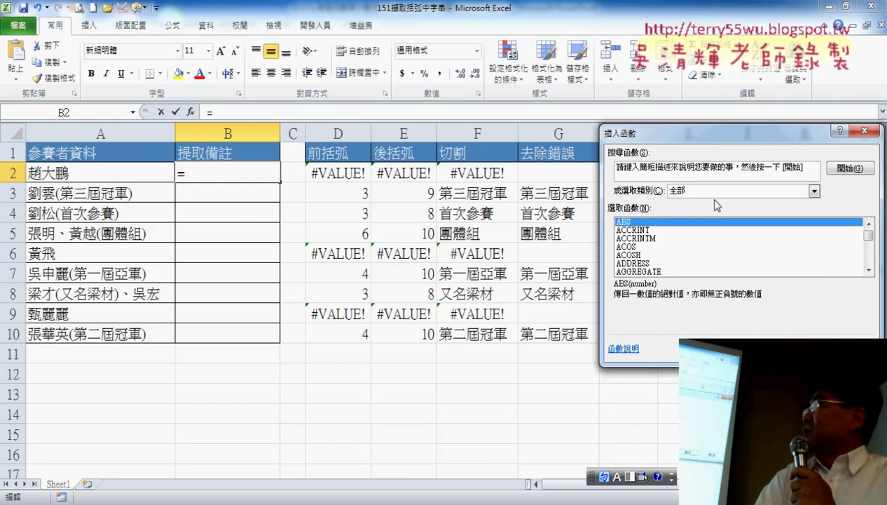
{"action": "left_click", "coordinate": [674, 191]}
{"action": "left_click", "coordinate": [684, 202]}
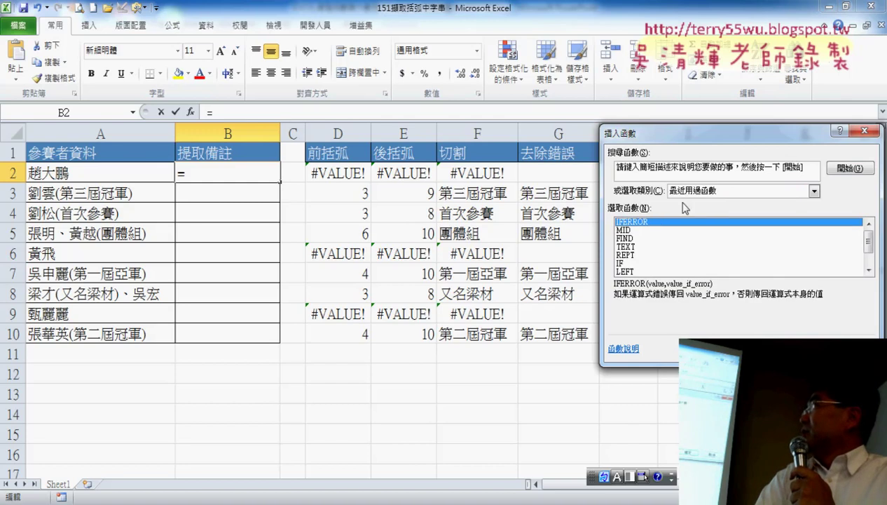
{"action": "left_click", "coordinate": [627, 234]}
{"action": "double_click", "coordinate": [628, 235]}
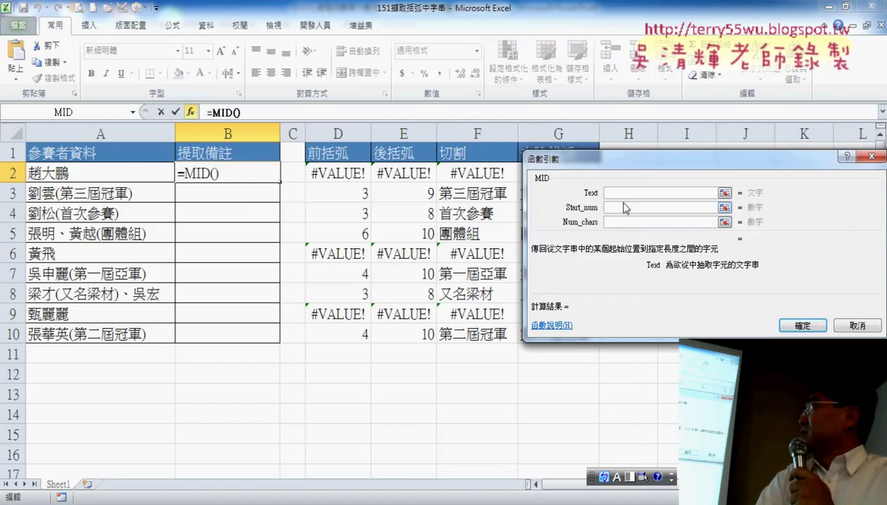
{"action": "left_click", "coordinate": [143, 172]}
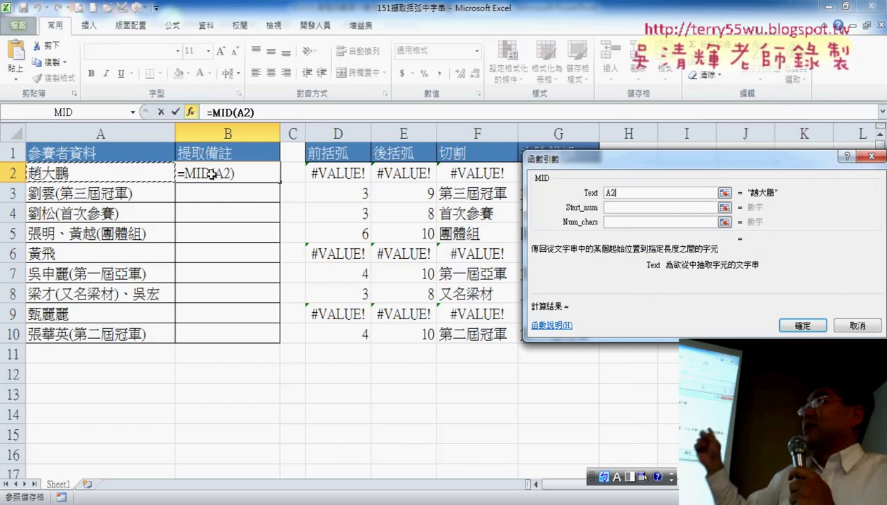
Step: Set MID's Start_num to FIND("(",A2)+1
{"action": "left_click", "coordinate": [631, 207]}
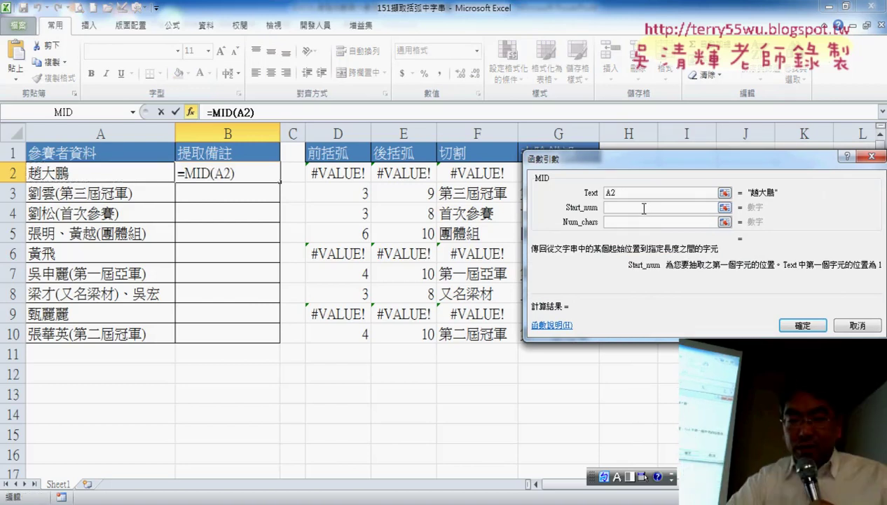
{"action": "right_click", "coordinate": [644, 209]}
{"action": "left_click", "coordinate": [666, 250]}
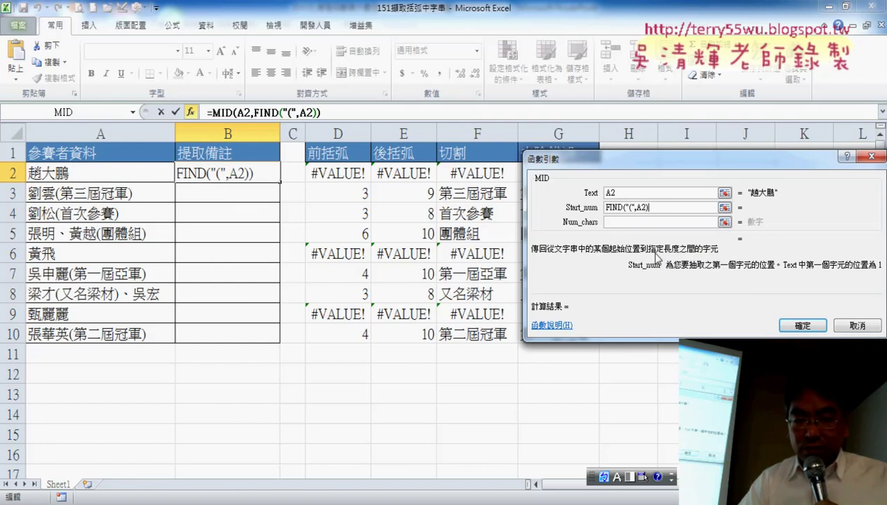
{"action": "type", "text": "+"}
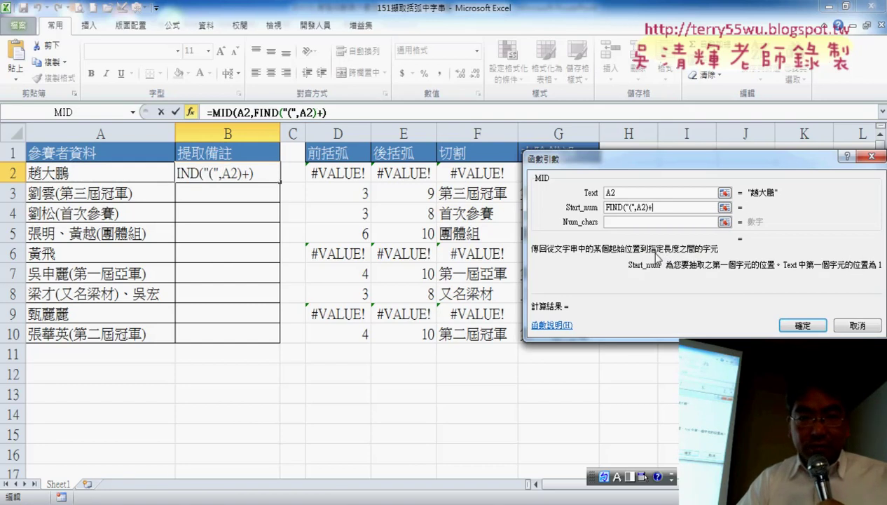
{"action": "type", "text": "1"}
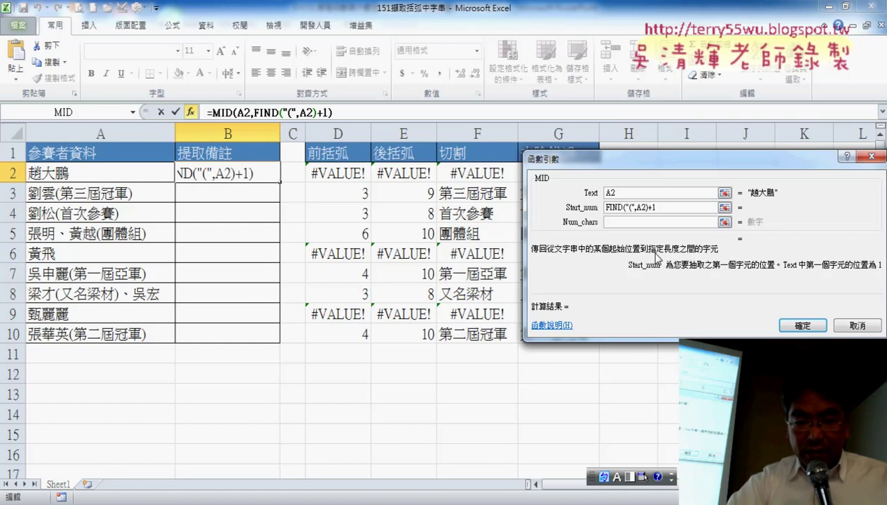
{"action": "key", "text": "BackSpace"}
{"action": "key", "text": "BackSpace"}
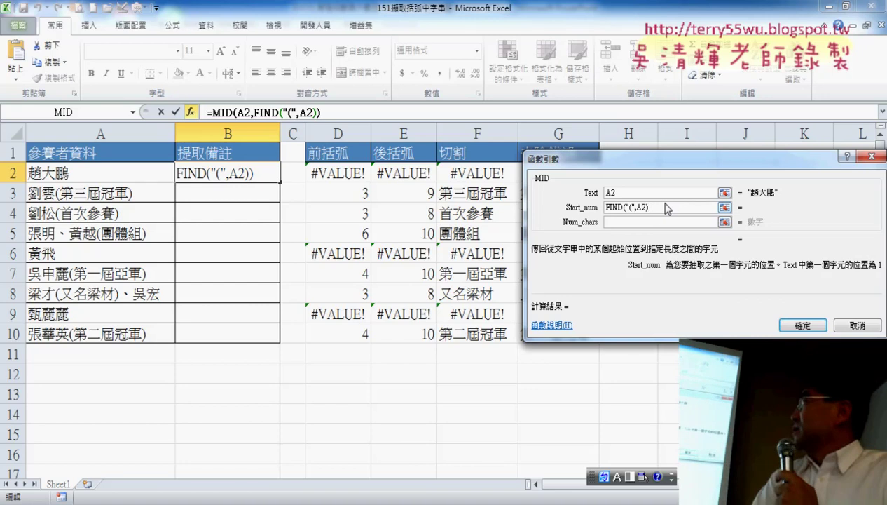
{"action": "type", "text": "+1"}
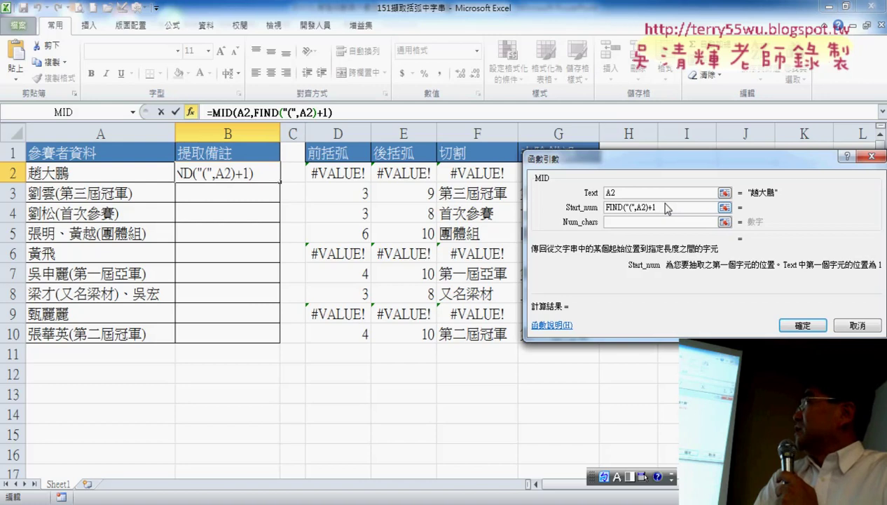
Step: Enter Num_chars as FIND(")",A2)-FIND("(",A2)-1
{"action": "left_click", "coordinate": [620, 223]}
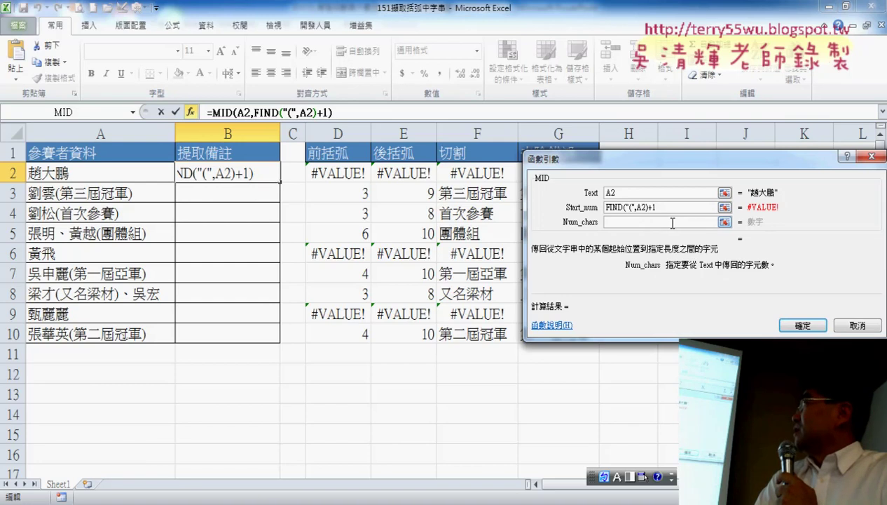
{"action": "right_click", "coordinate": [651, 221]}
{"action": "left_click", "coordinate": [677, 265]}
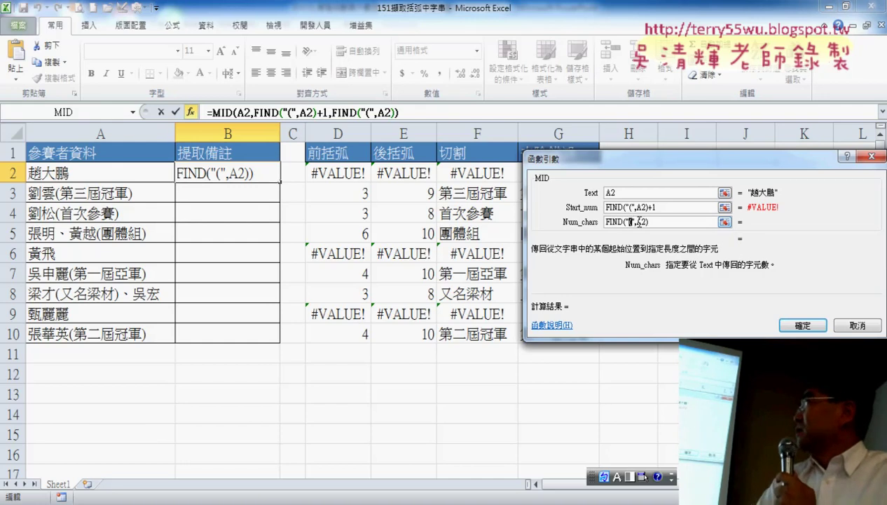
{"action": "type", "text": ")"}
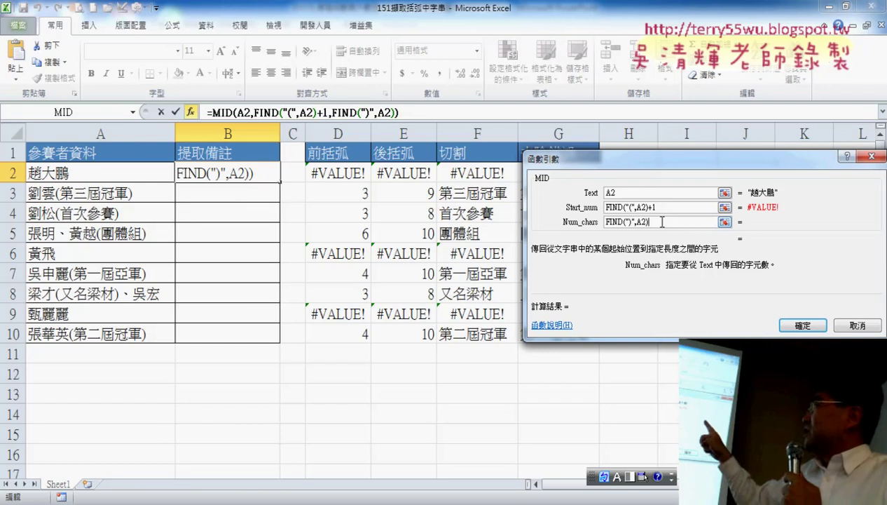
{"action": "type", "text": "-"}
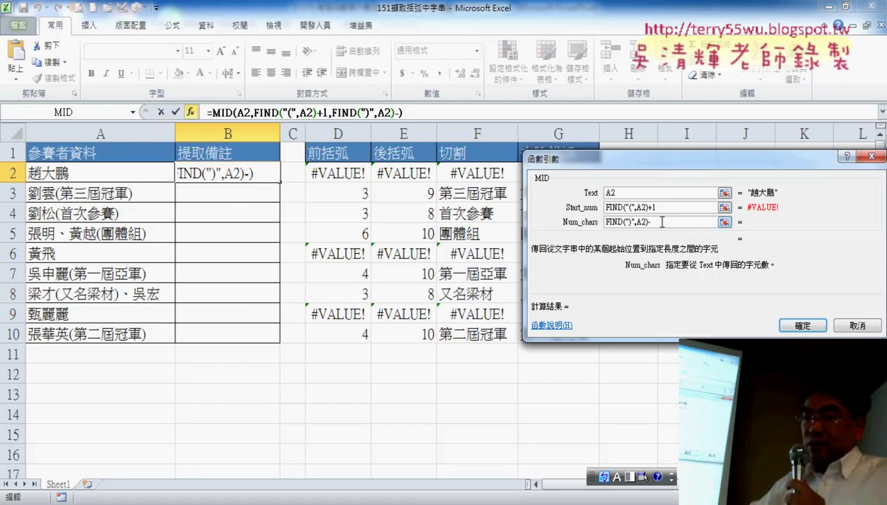
{"action": "type", "text": "FIND(\"(\",A2)"}
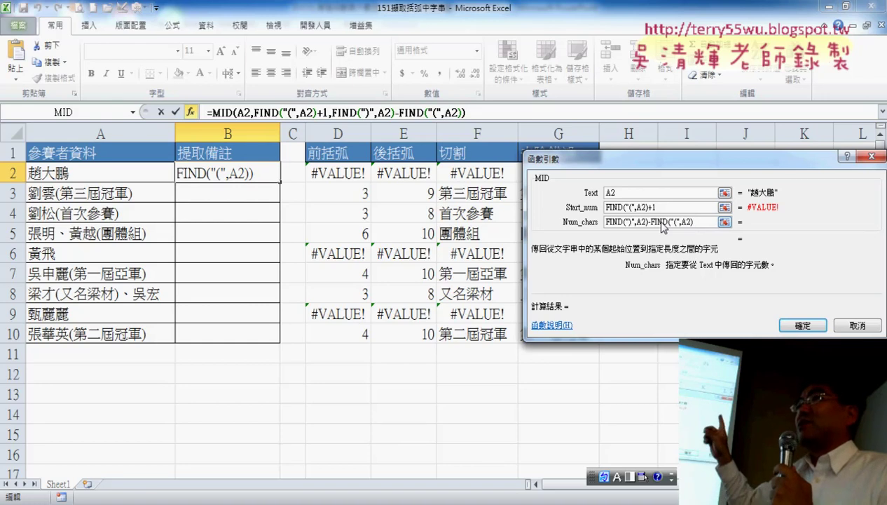
{"action": "type", "text": "-"}
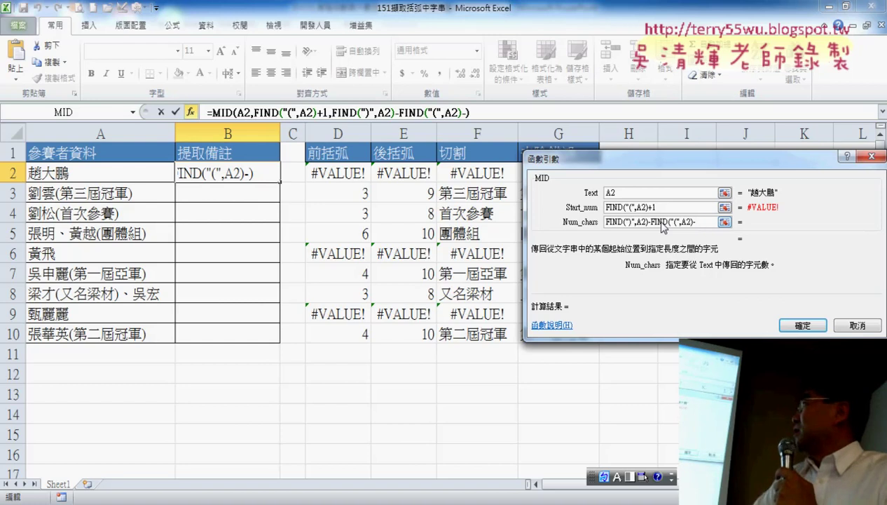
{"action": "type", "text": "1"}
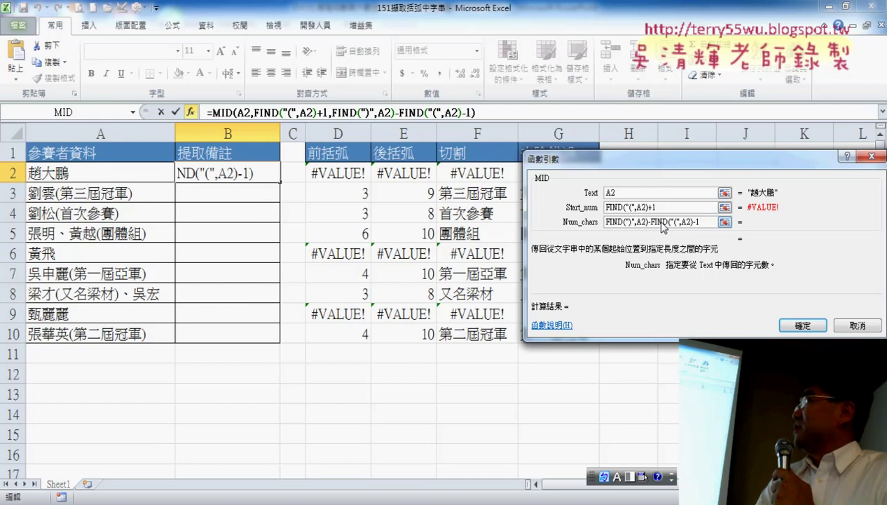
Step: Confirm the MID formula and fill it from B2 down to B10
{"action": "left_click", "coordinate": [800, 325]}
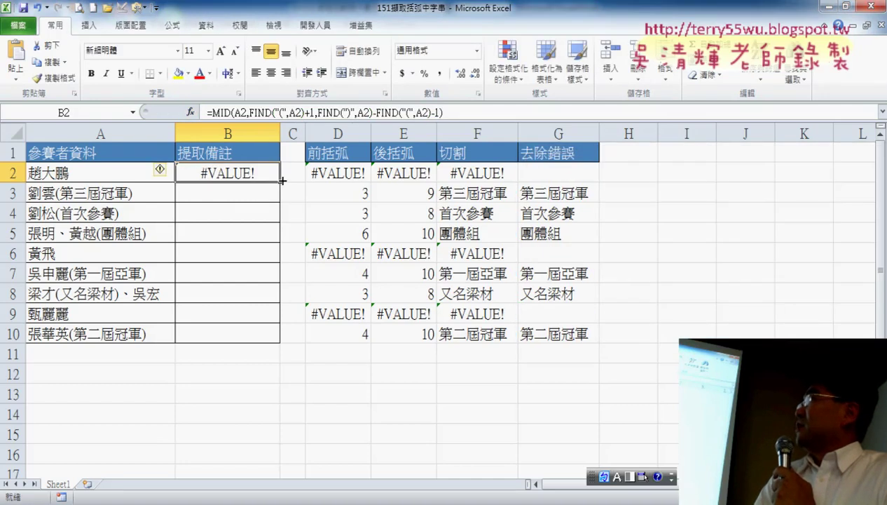
{"action": "left_click_drag", "start_coordinate": [282, 181], "coordinate": [272, 338]}
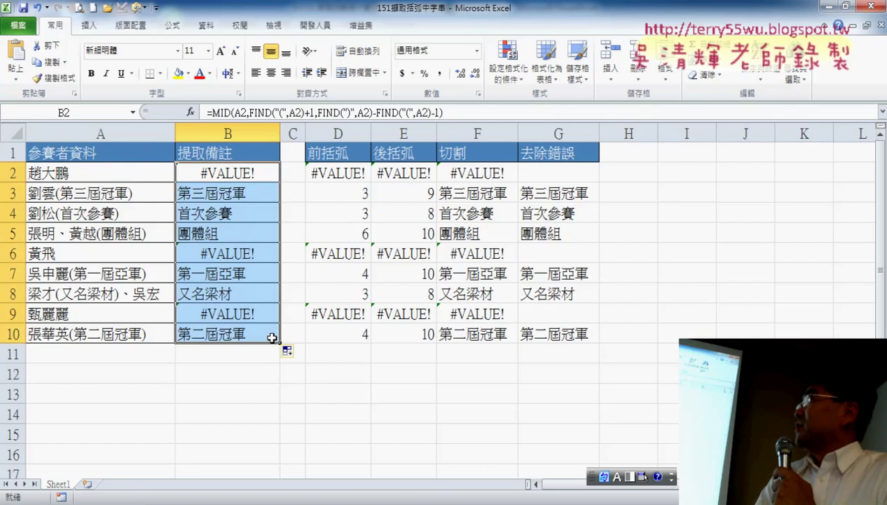
{"action": "left_click", "coordinate": [236, 175]}
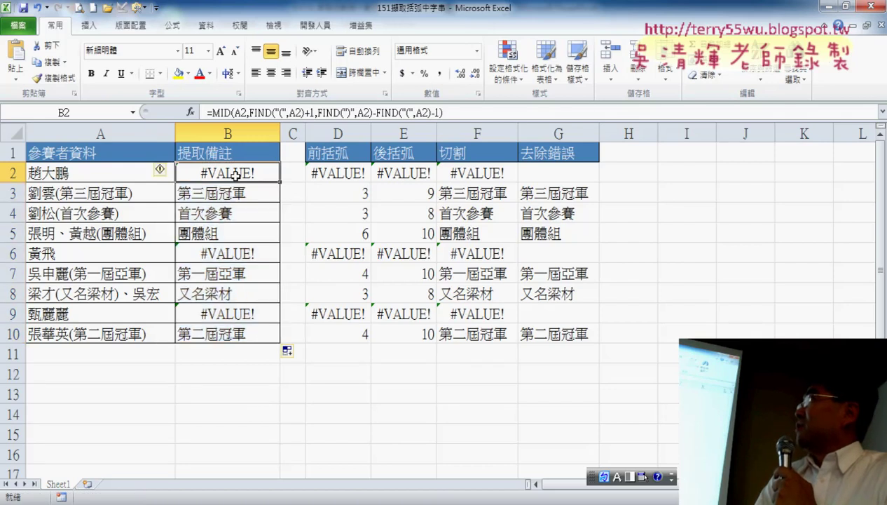
Step: Cut B2's MID formula into IFERROR's Value and set Value_if_error to ""
{"action": "left_click", "coordinate": [222, 112]}
{"action": "left_click_drag", "start_coordinate": [212, 112], "coordinate": [464, 113]}
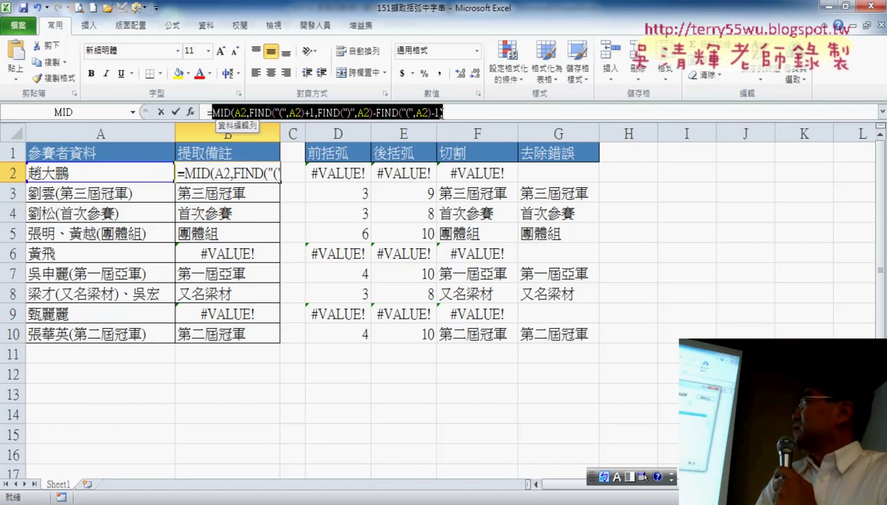
{"action": "right_click", "coordinate": [412, 114]}
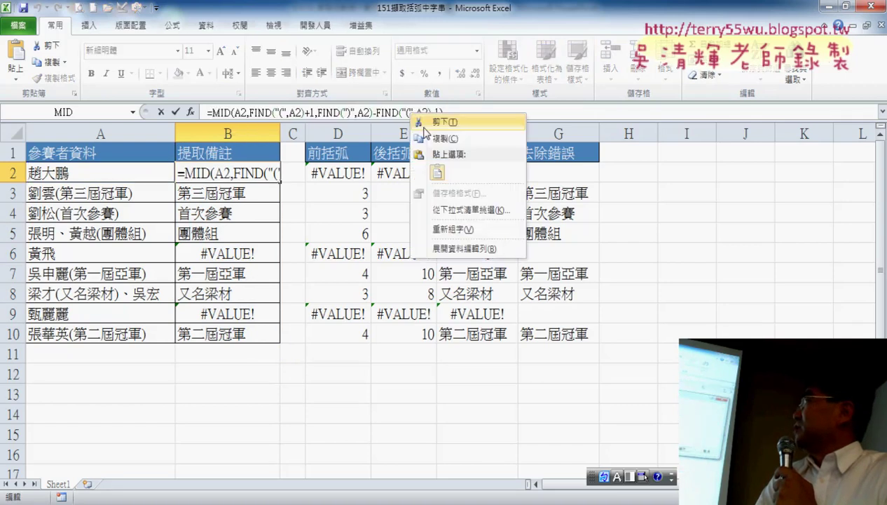
{"action": "left_click", "coordinate": [425, 126]}
{"action": "left_click", "coordinate": [189, 111]}
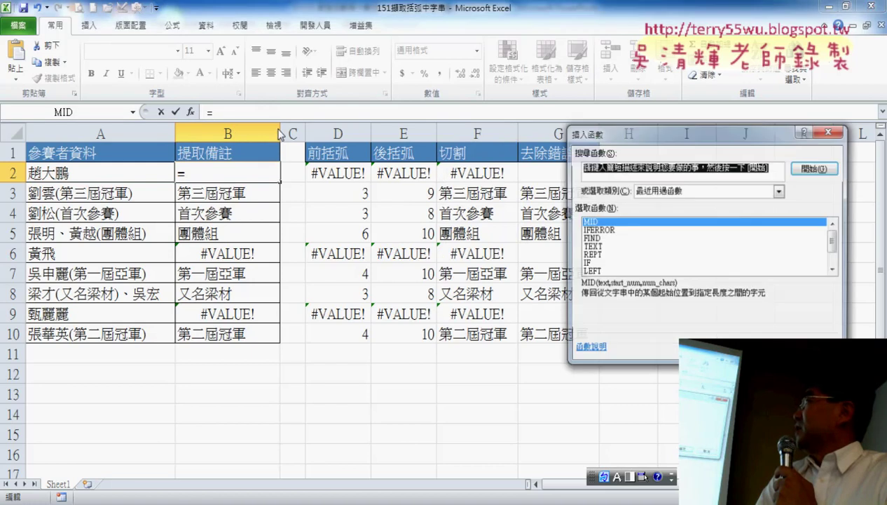
{"action": "double_click", "coordinate": [595, 231]}
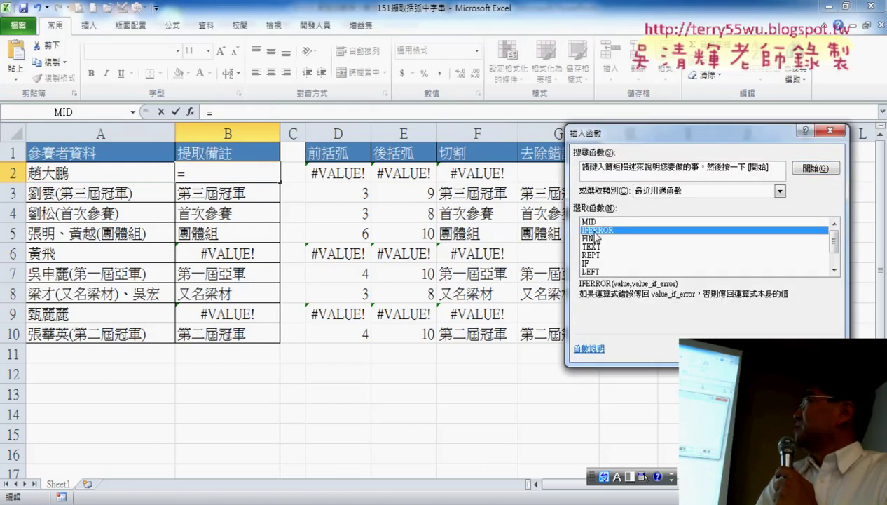
{"action": "right_click", "coordinate": [608, 199]}
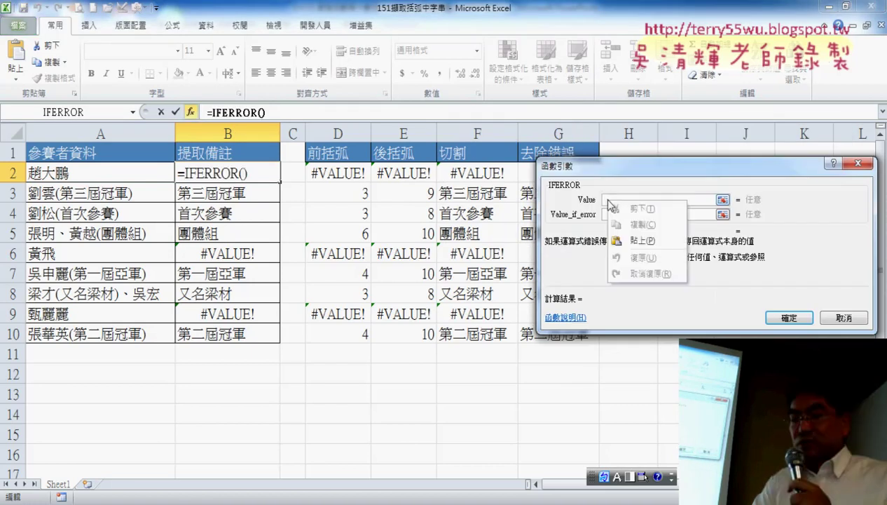
{"action": "left_click", "coordinate": [642, 241]}
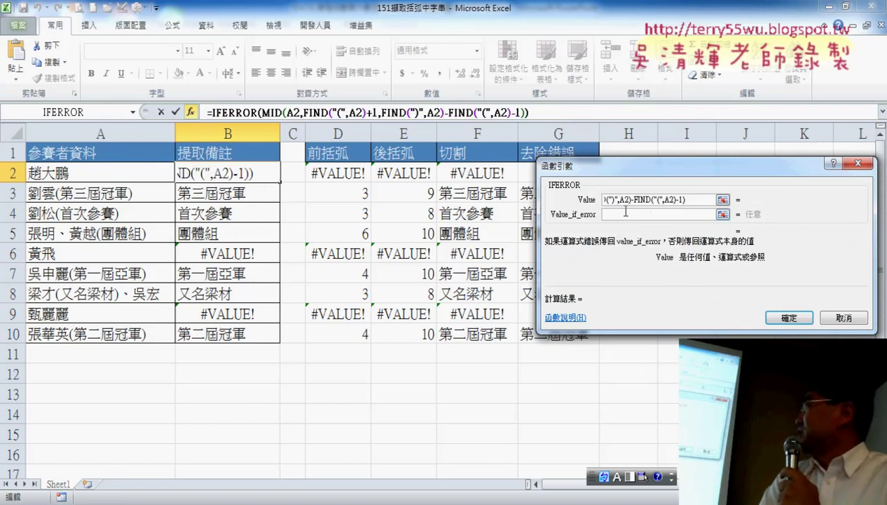
{"action": "left_click", "coordinate": [626, 215]}
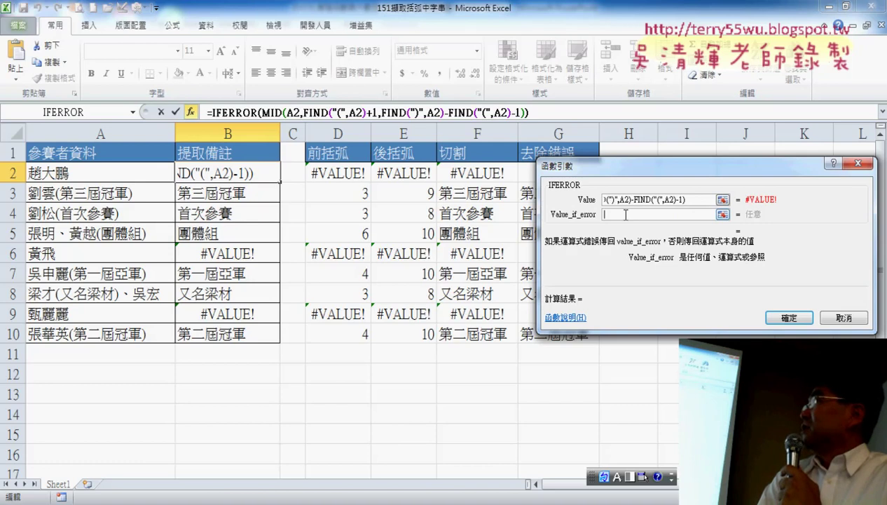
{"action": "type", "text": "\"\""}
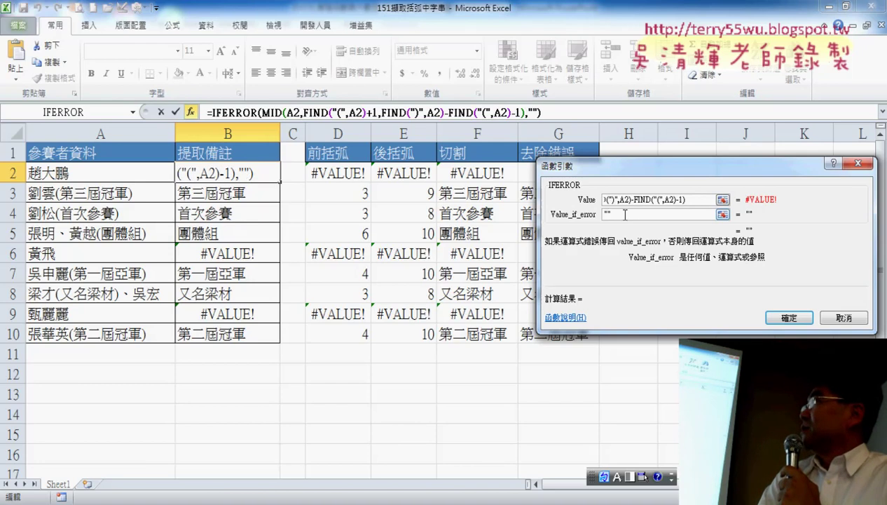
{"action": "left_click", "coordinate": [789, 319]}
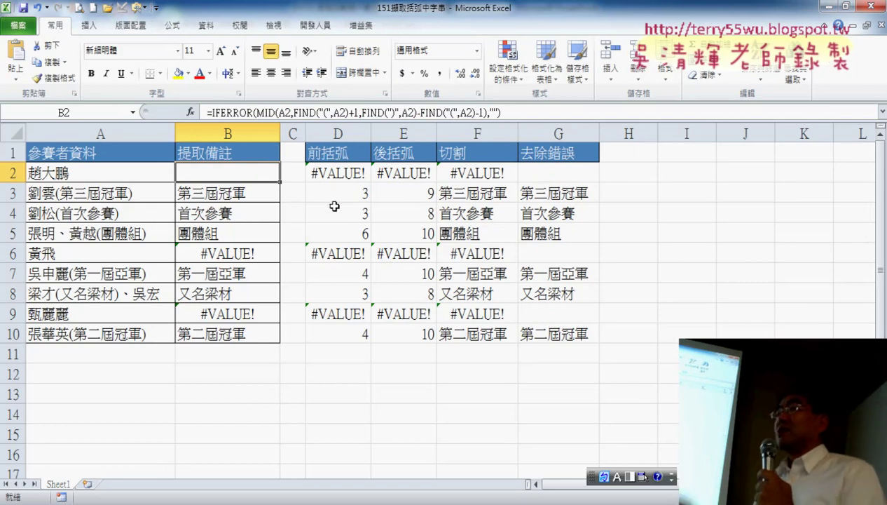
Step: Fill the IFERROR formula down to B10, then highlight its FIND(")",A2) part
{"action": "left_click_drag", "start_coordinate": [280, 182], "coordinate": [273, 346]}
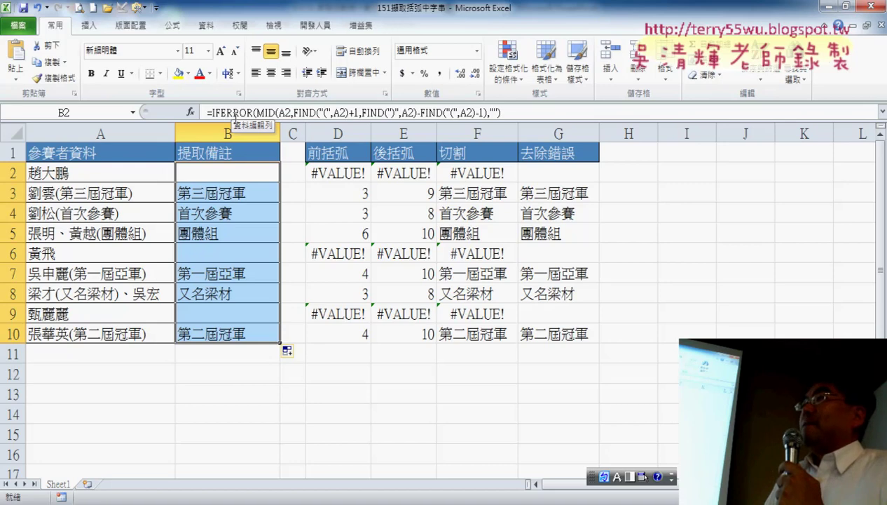
{"action": "double_click", "coordinate": [373, 113]}
{"action": "left_click_drag", "start_coordinate": [390, 113], "coordinate": [416, 116]}
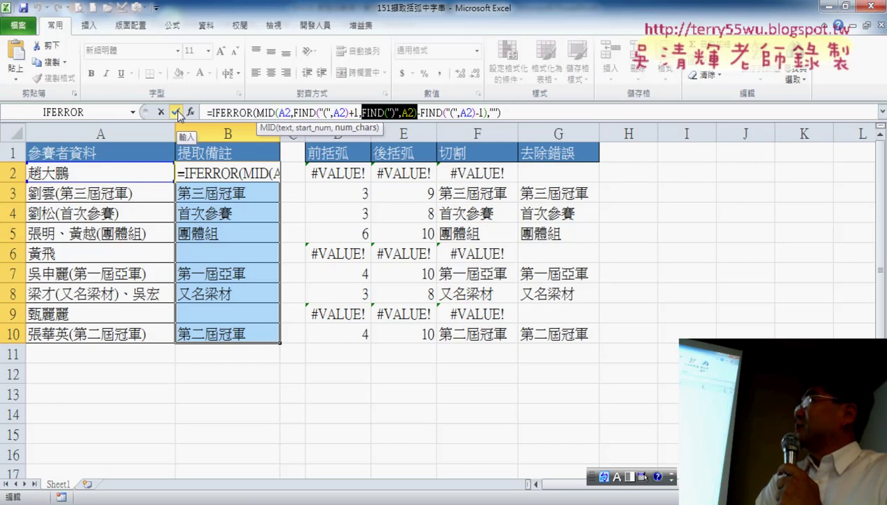
{"action": "key", "text": "Return"}
{"action": "left_click_drag", "start_coordinate": [335, 133], "coordinate": [556, 133]}
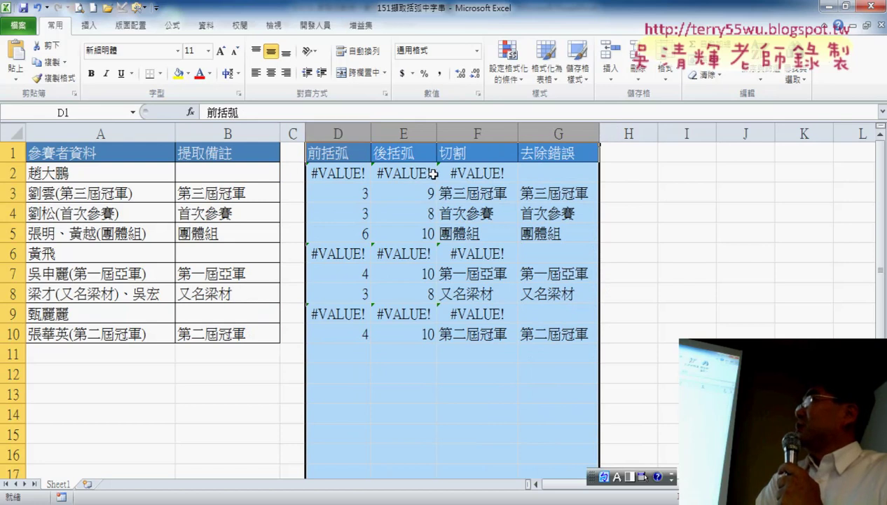
{"action": "left_click", "coordinate": [343, 175]}
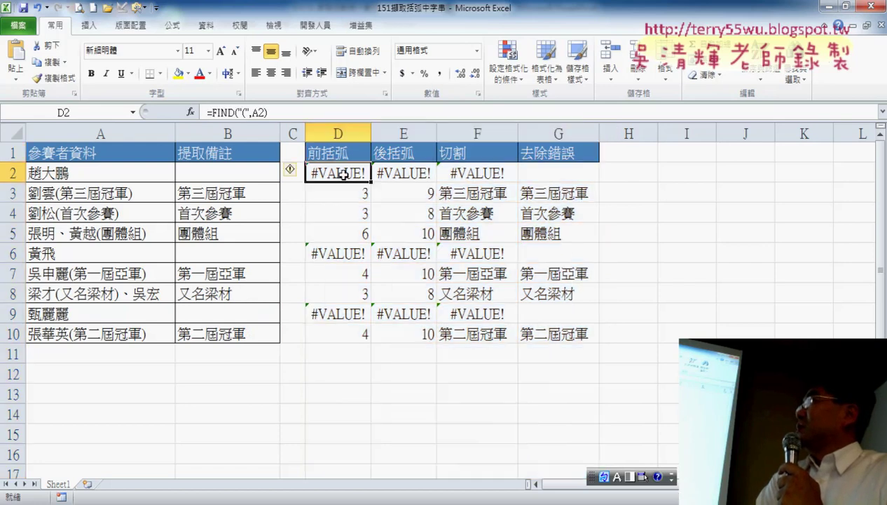
{"action": "left_click", "coordinate": [406, 176]}
{"action": "left_click", "coordinate": [454, 175]}
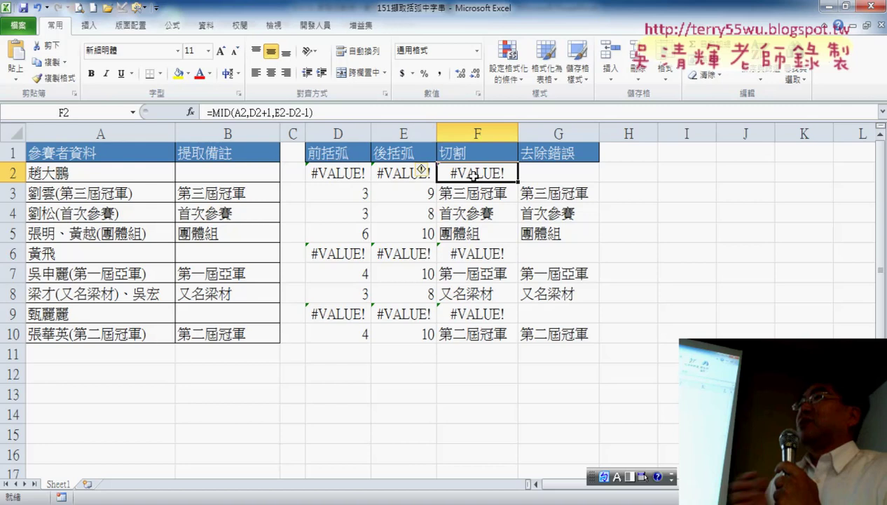
{"action": "left_click", "coordinate": [554, 175]}
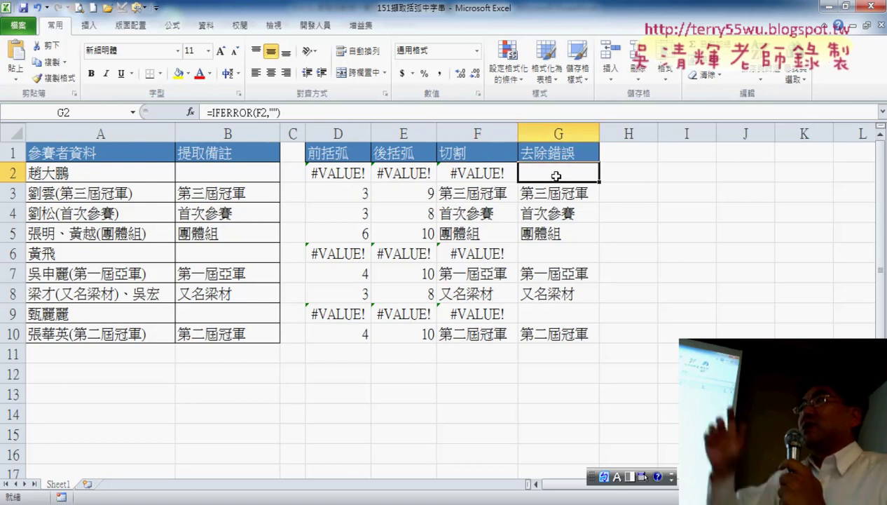
{"action": "left_click_drag", "start_coordinate": [342, 173], "coordinate": [379, 172]}
{"action": "left_click", "coordinate": [452, 173]}
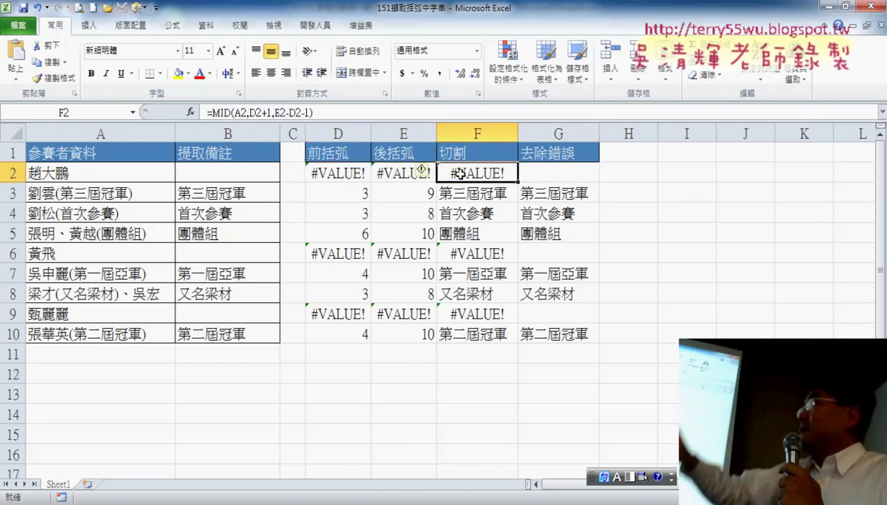
{"action": "left_click", "coordinate": [244, 176]}
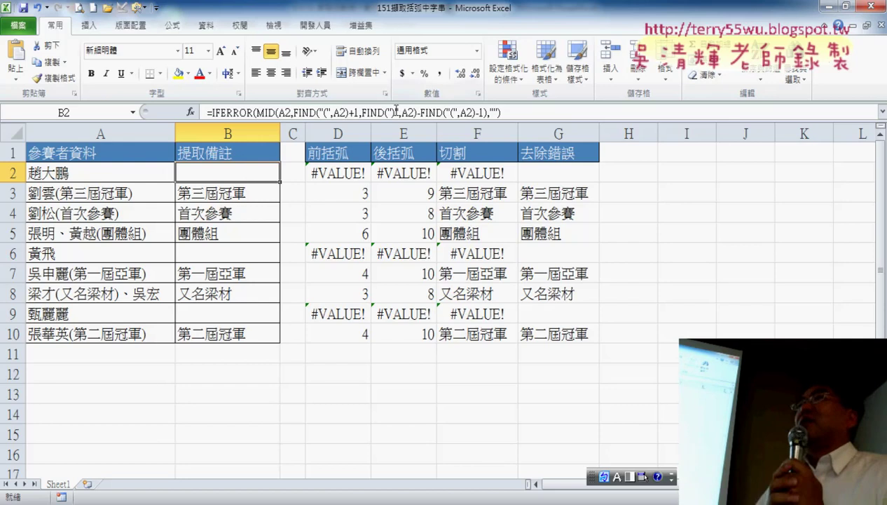
{"action": "left_click", "coordinate": [364, 112]}
{"action": "left_click_drag", "start_coordinate": [364, 112], "coordinate": [398, 113]}
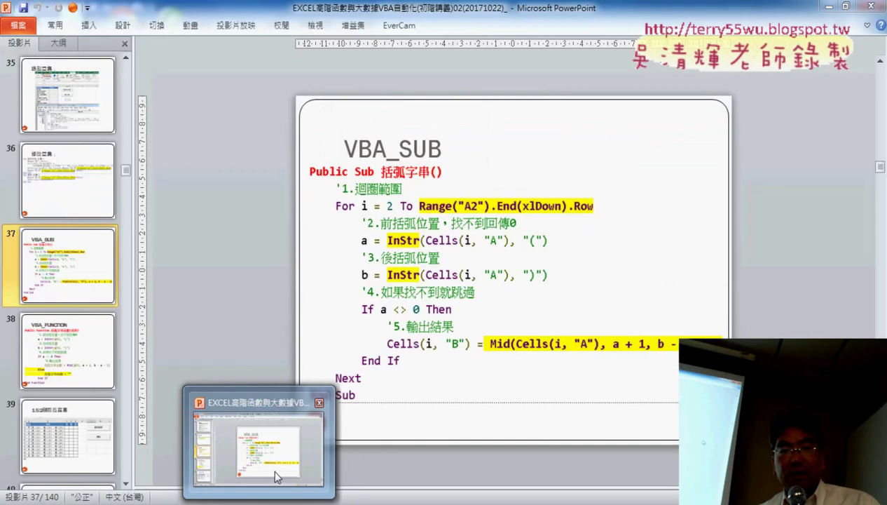
Step: Switch to PowerPoint and go to slide 34, 函數解法, with the FIND, MID and IFERROR steps
{"action": "left_click", "coordinate": [272, 466]}
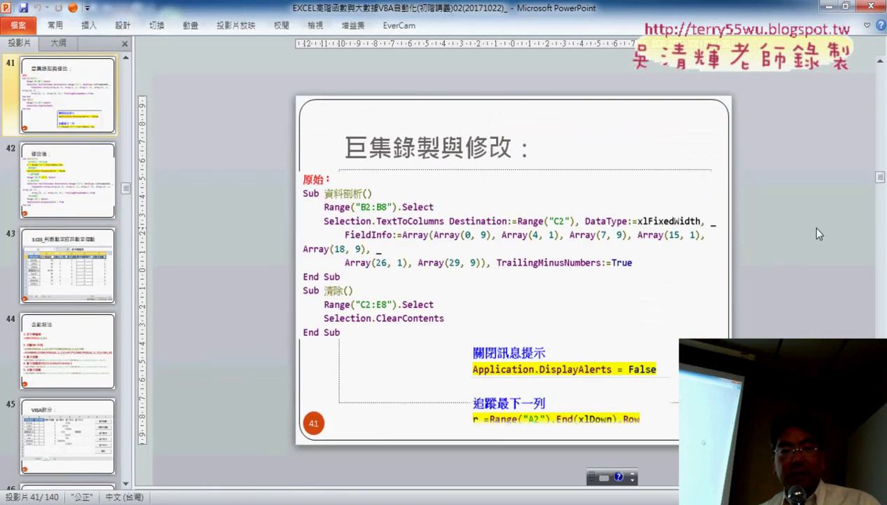
{"action": "scroll", "coordinate": [816, 228], "scroll_direction": "down", "scroll_amount": 2}
{"action": "scroll", "coordinate": [816, 228], "scroll_direction": "up", "scroll_amount": 1}
{"action": "scroll", "coordinate": [815, 228], "scroll_direction": "up", "scroll_amount": 1}
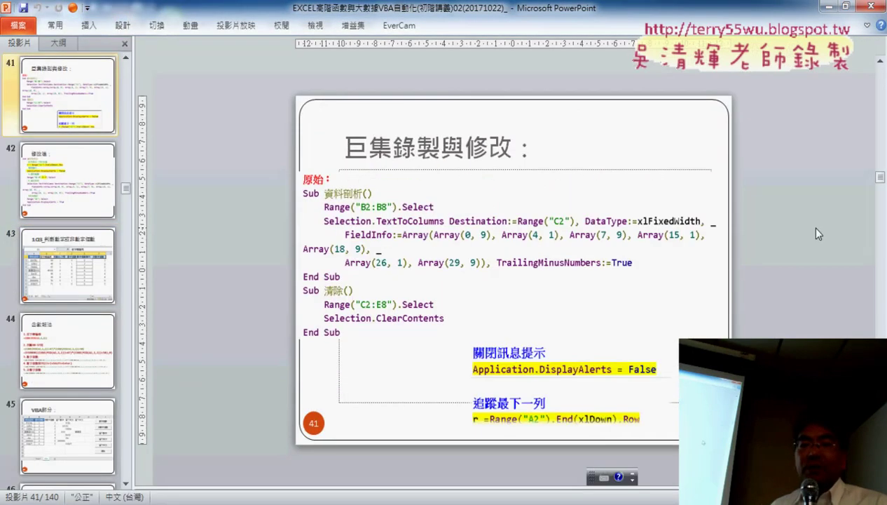
{"action": "scroll", "coordinate": [816, 229], "scroll_direction": "up", "scroll_amount": 4}
{"action": "scroll", "coordinate": [816, 228], "scroll_direction": "up", "scroll_amount": 1}
{"action": "scroll", "coordinate": [816, 229], "scroll_direction": "up", "scroll_amount": 1}
{"action": "scroll", "coordinate": [816, 229], "scroll_direction": "up", "scroll_amount": 1}
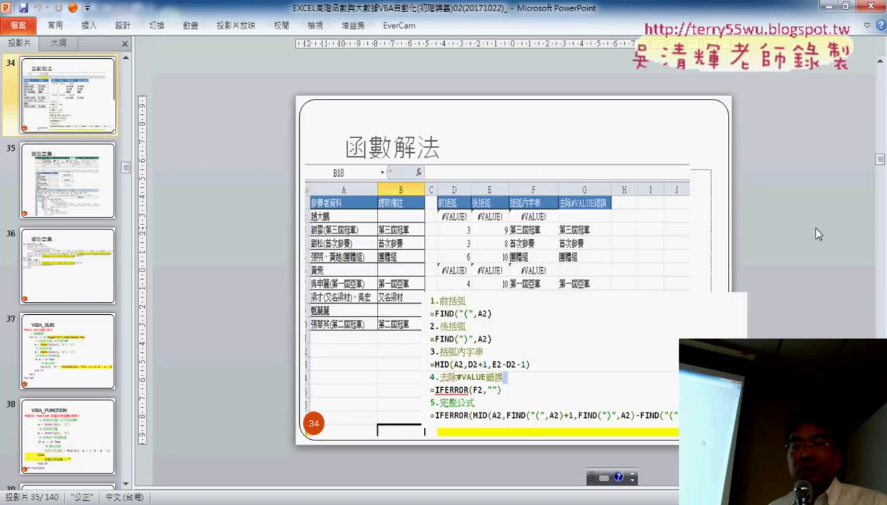
{"action": "scroll", "coordinate": [815, 228], "scroll_direction": "up", "scroll_amount": 1}
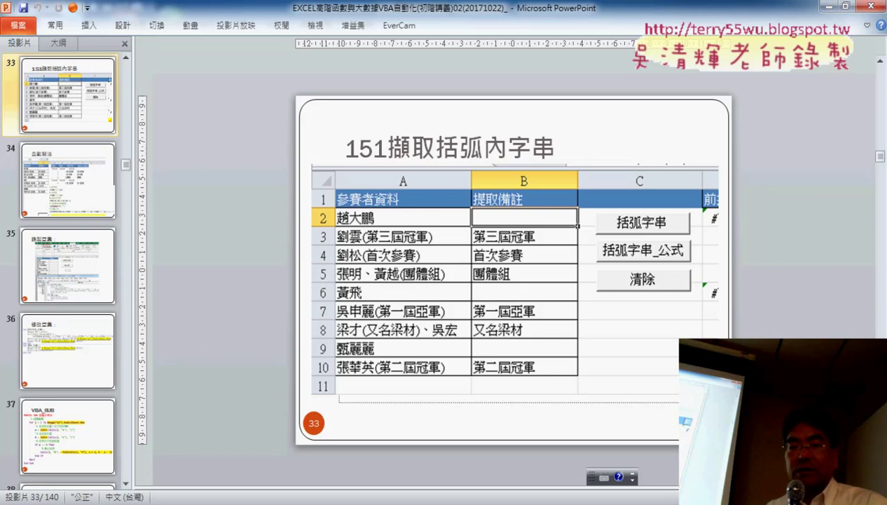
{"action": "scroll", "coordinate": [693, 336], "scroll_direction": "up", "scroll_amount": 2}
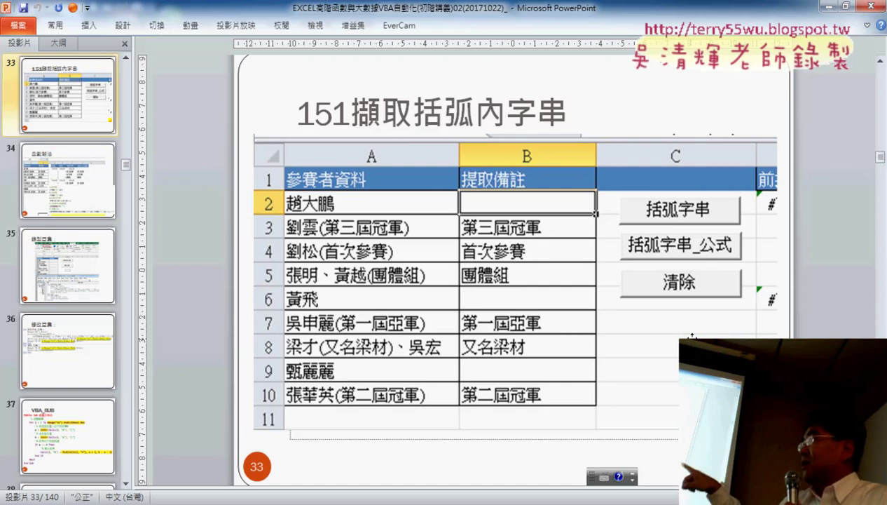
{"action": "scroll", "coordinate": [680, 340], "scroll_direction": "down", "scroll_amount": 3}
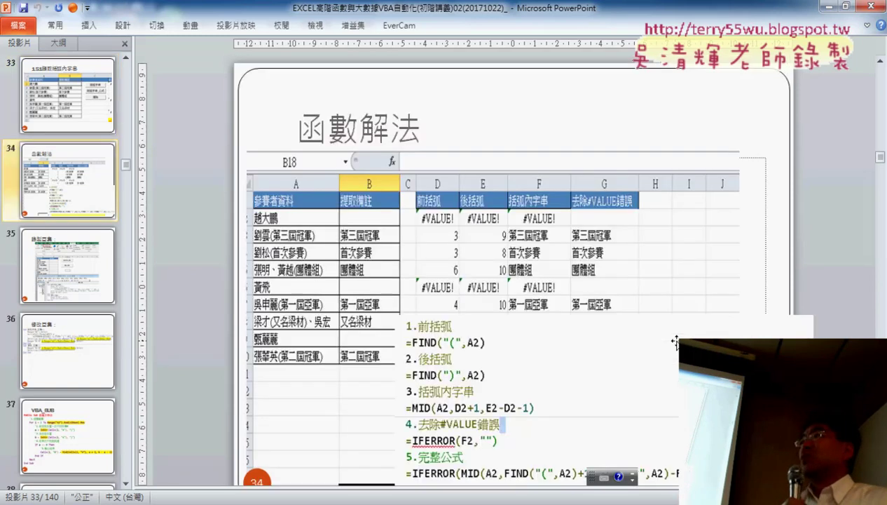
{"action": "scroll", "coordinate": [675, 342], "scroll_direction": "down", "scroll_amount": 1}
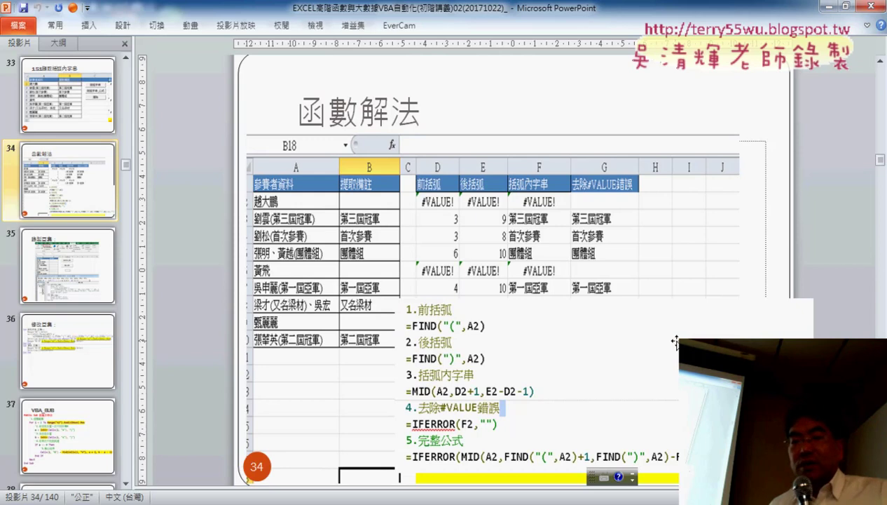